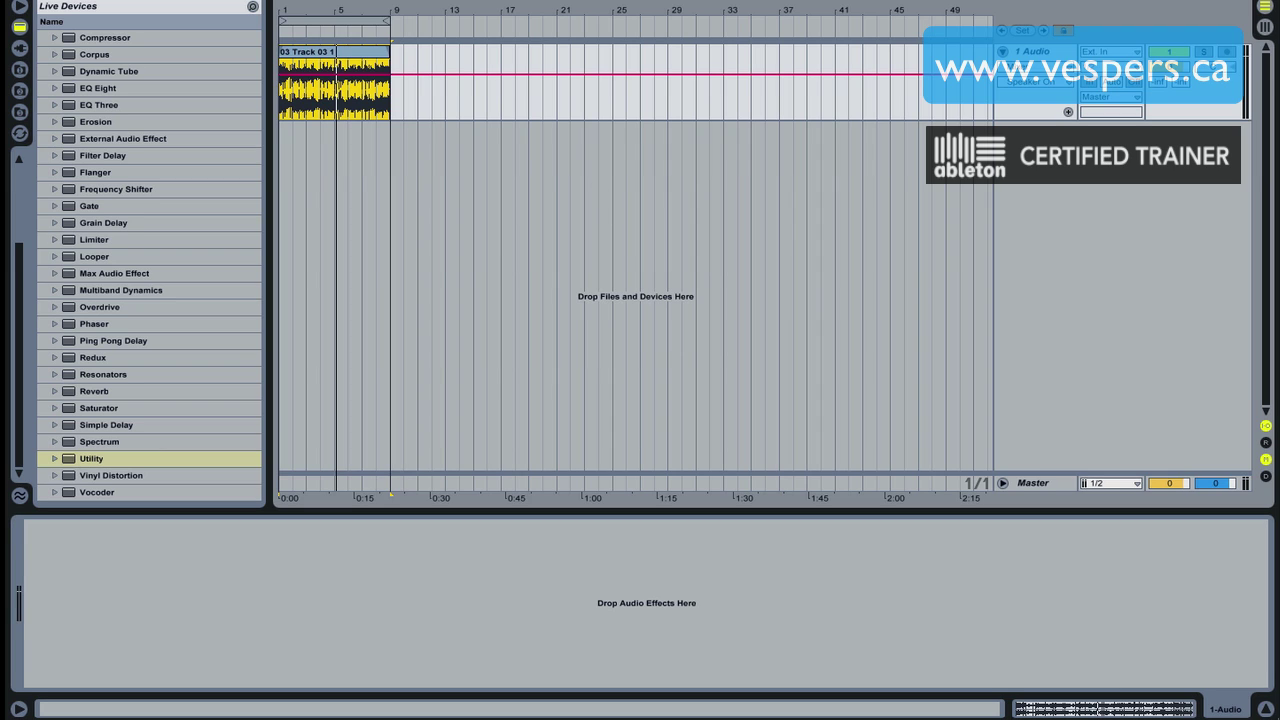
Deselect the '03 Track 03 1' clip and start playback from the arrangement start
{"action": "key", "text": "Escape"}
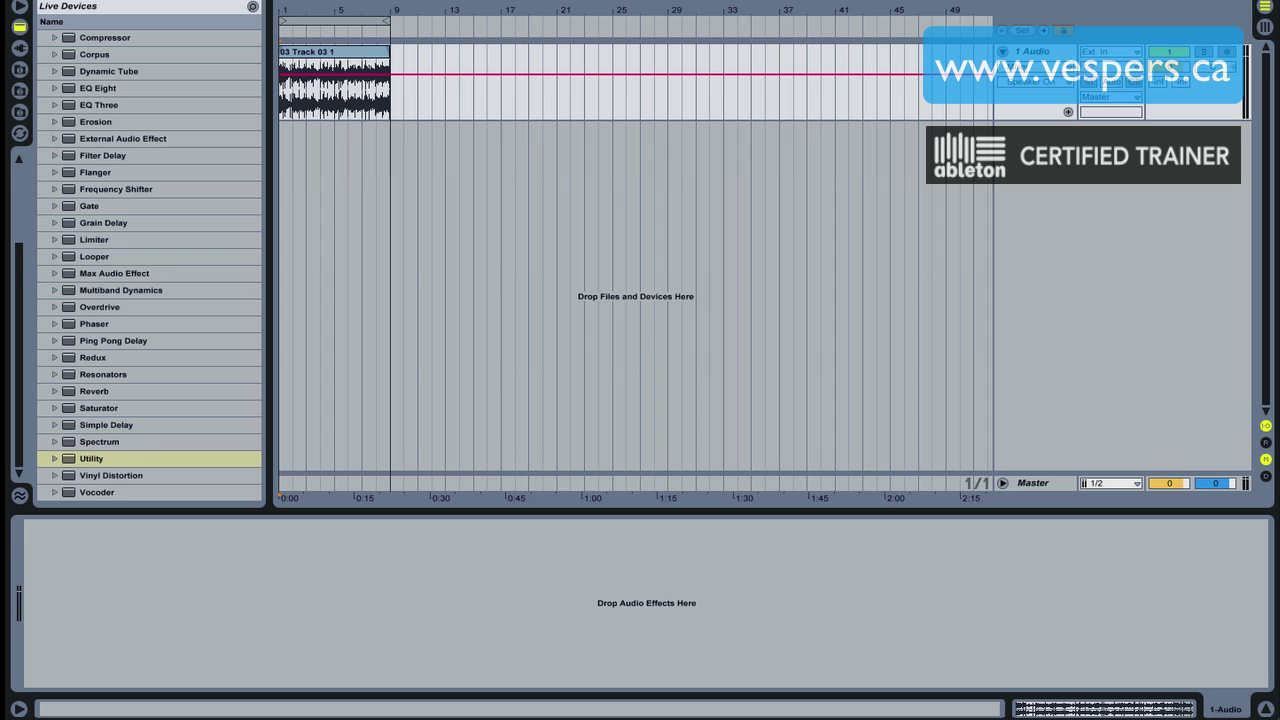
{"action": "key", "text": "space"}
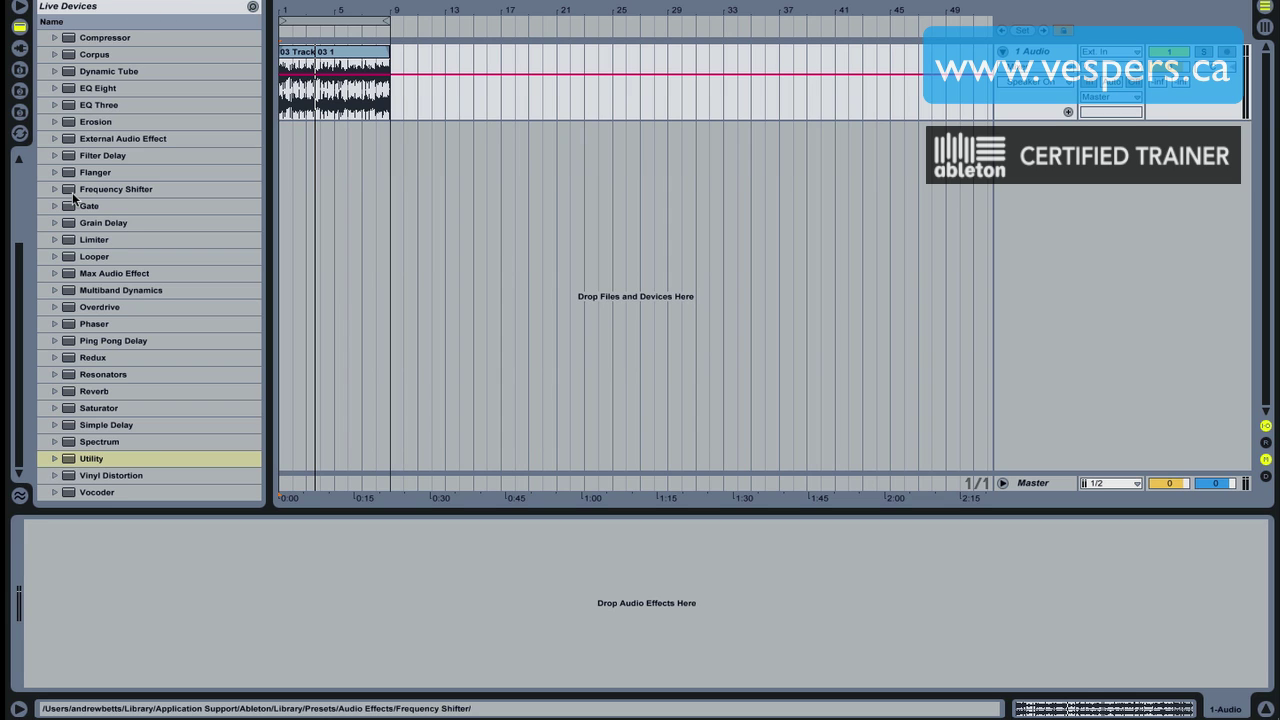
Add EQ Eight to the audio track and raise band 1's low-cut frequency
{"action": "scroll", "coordinate": [73, 199], "scroll_direction": "up", "scroll_amount": 3}
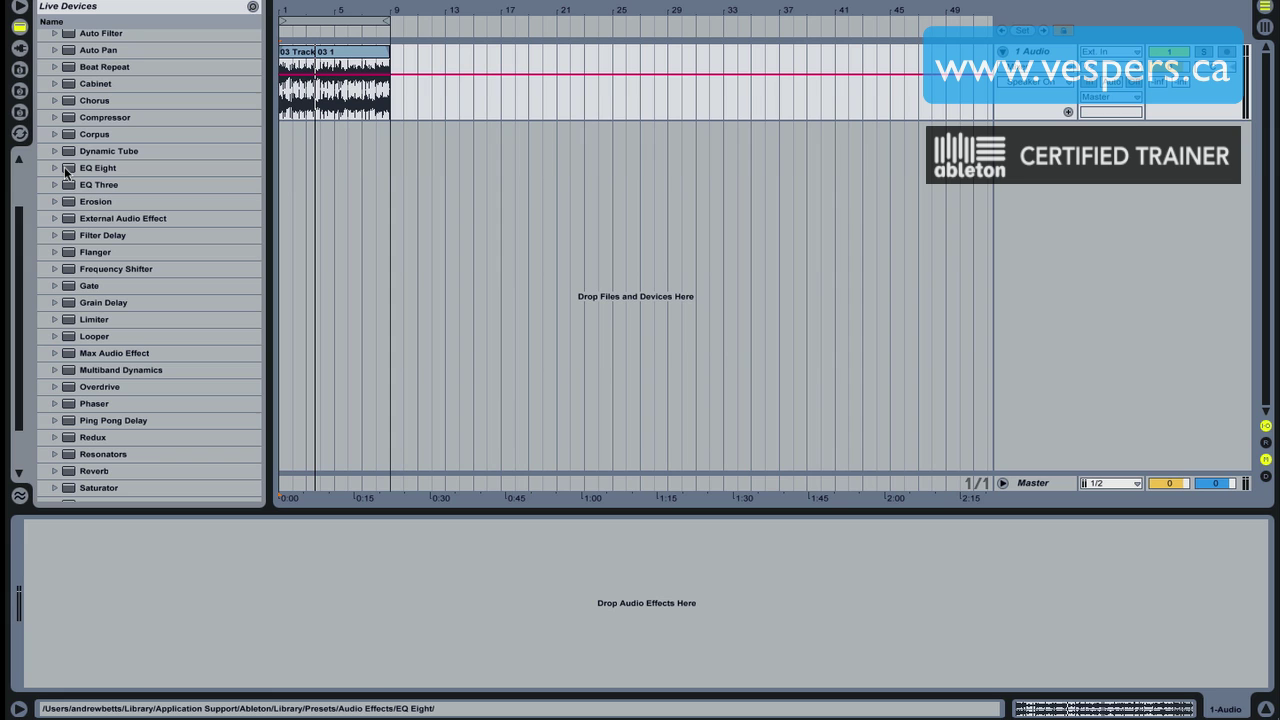
{"action": "mouse_move", "coordinate": [66, 170]}
{"action": "left_mouse_down"}
{"action": "mouse_move", "coordinate": [183, 520]}
{"action": "mouse_move", "coordinate": [197, 630]}
{"action": "mouse_move", "coordinate": [191, 614]}
{"action": "left_mouse_up"}
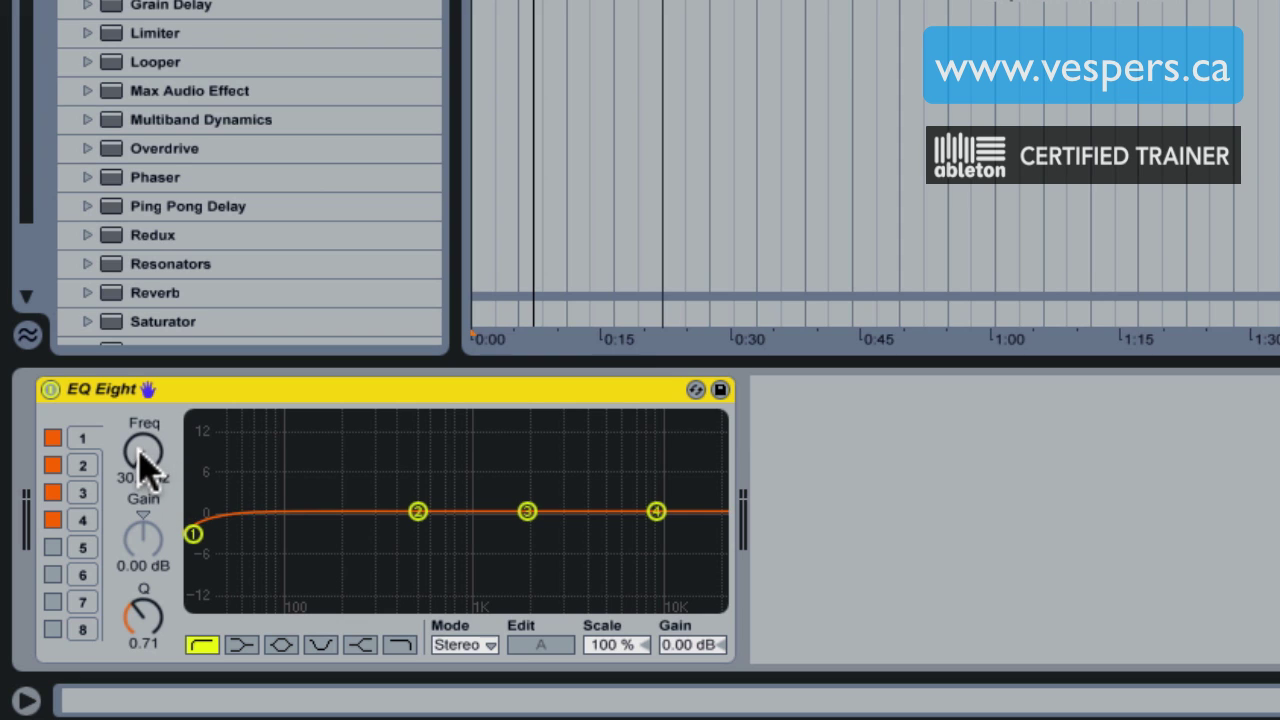
{"action": "left_click_drag", "start_coordinate": [145, 462], "coordinate": [145, 424]}
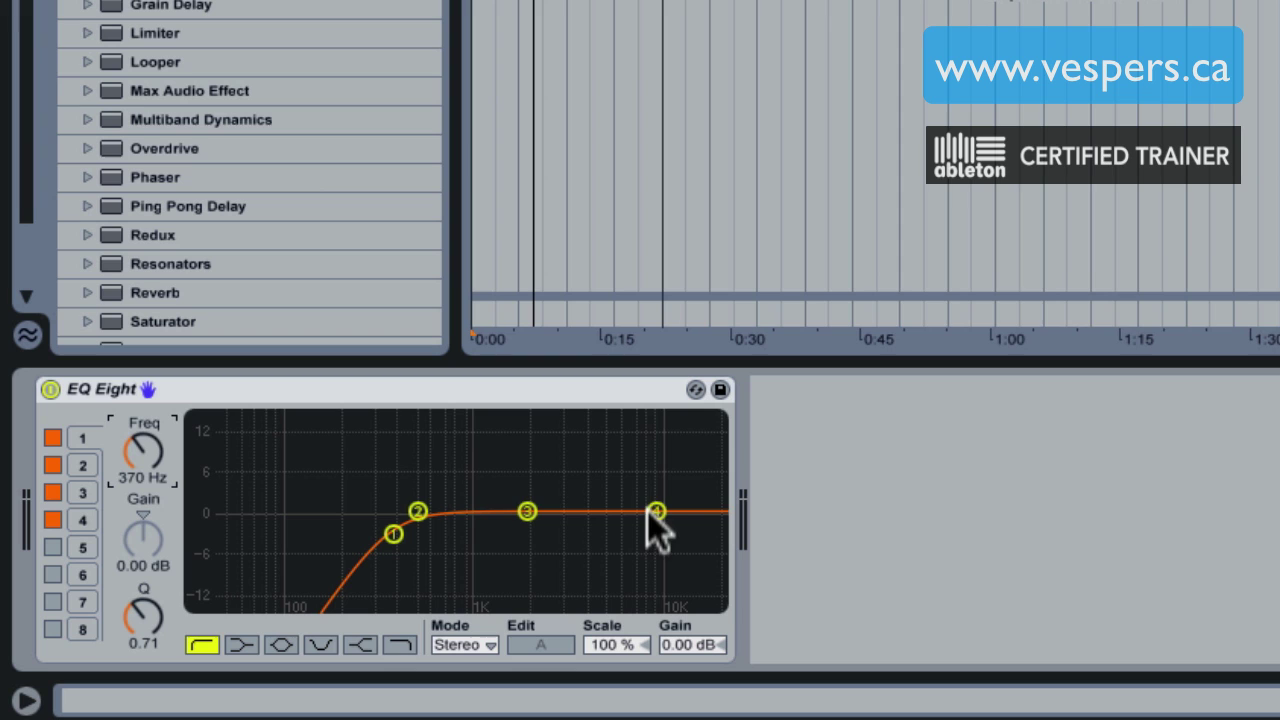
Try cuts on band 4 near 9.69 kHz and band 3 near 2.65 kHz, then undo all band changes
{"action": "left_click_drag", "start_coordinate": [654, 512], "coordinate": [653, 531]}
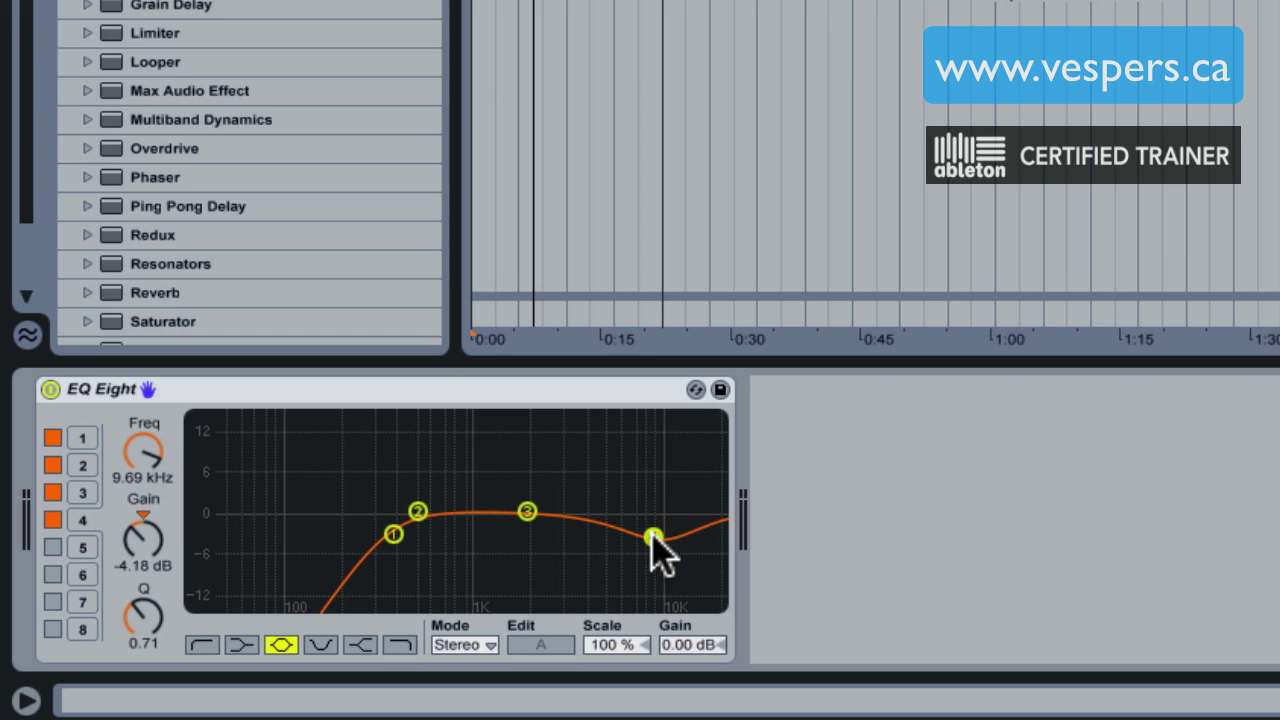
{"action": "key", "text": "ctrl+z"}
{"action": "left_click_drag", "start_coordinate": [527, 512], "coordinate": [541, 562]}
{"action": "key", "text": "ctrl+z"}
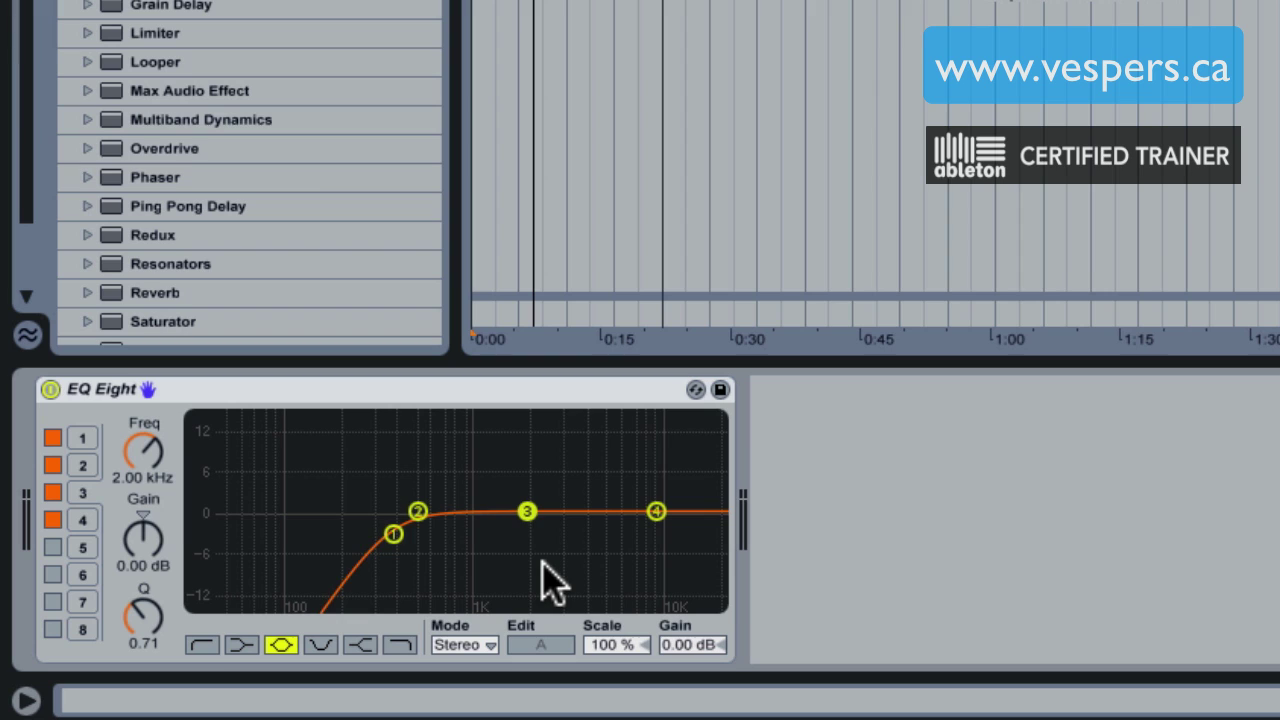
{"action": "key", "text": "ctrl+z"}
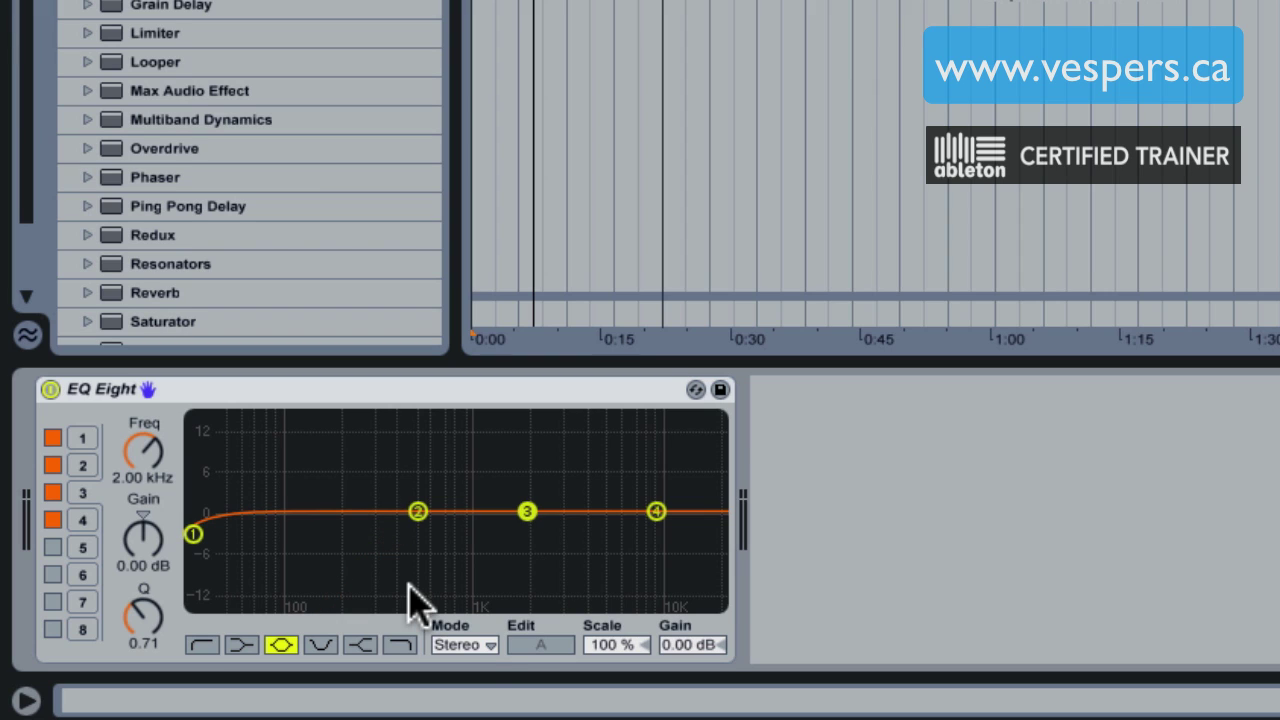
Set EQ Eight's Mode to M/S and switch Edit to the Side channel
{"action": "left_click", "coordinate": [459, 644]}
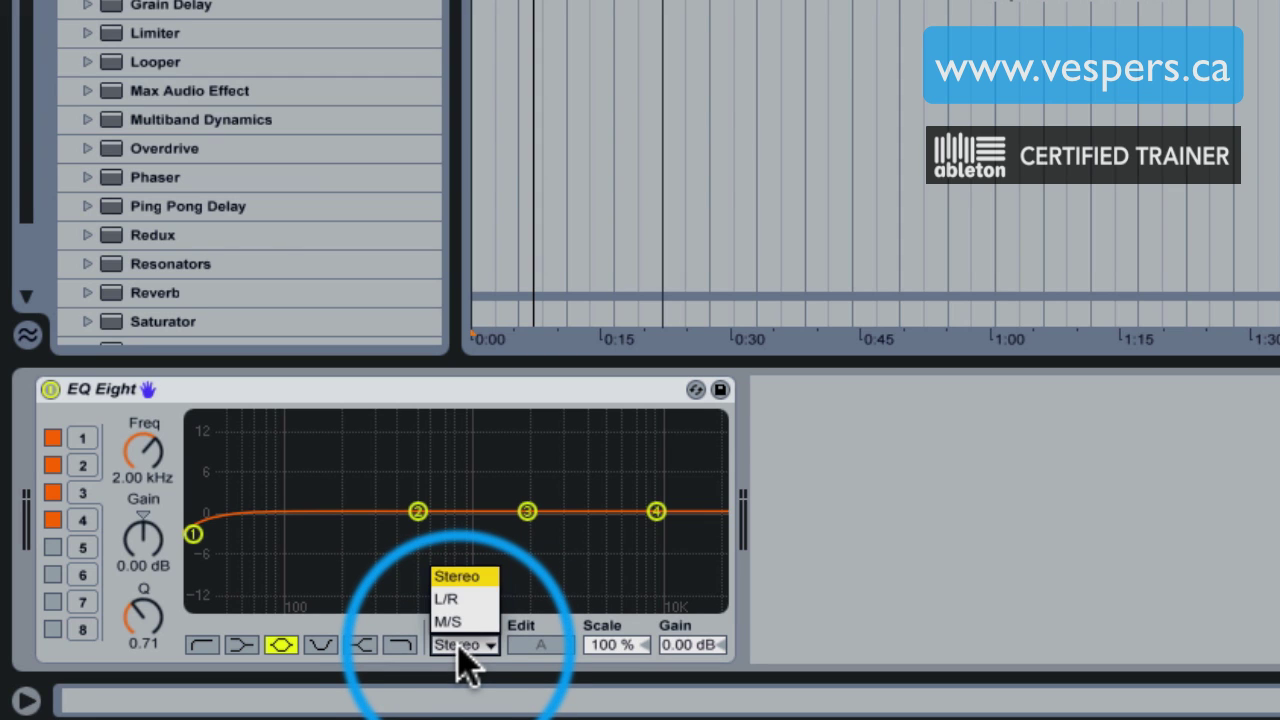
{"action": "left_click", "coordinate": [462, 624]}
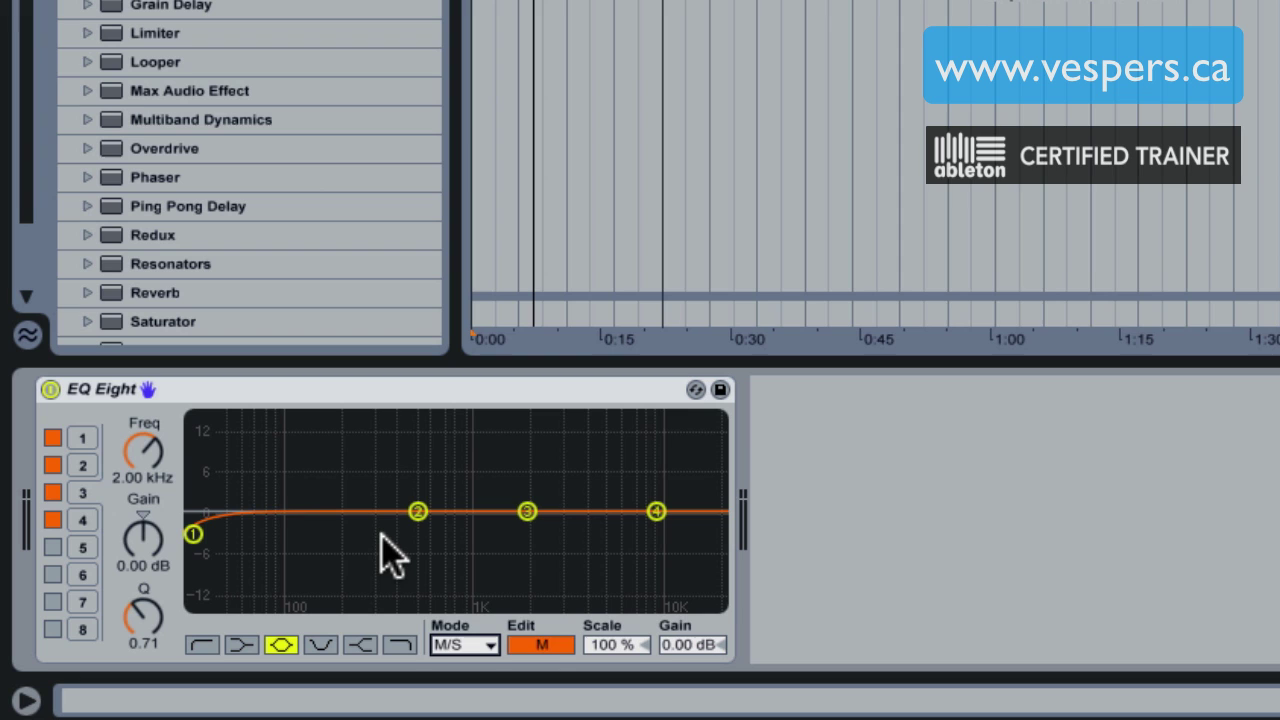
{"action": "left_click", "coordinate": [548, 648]}
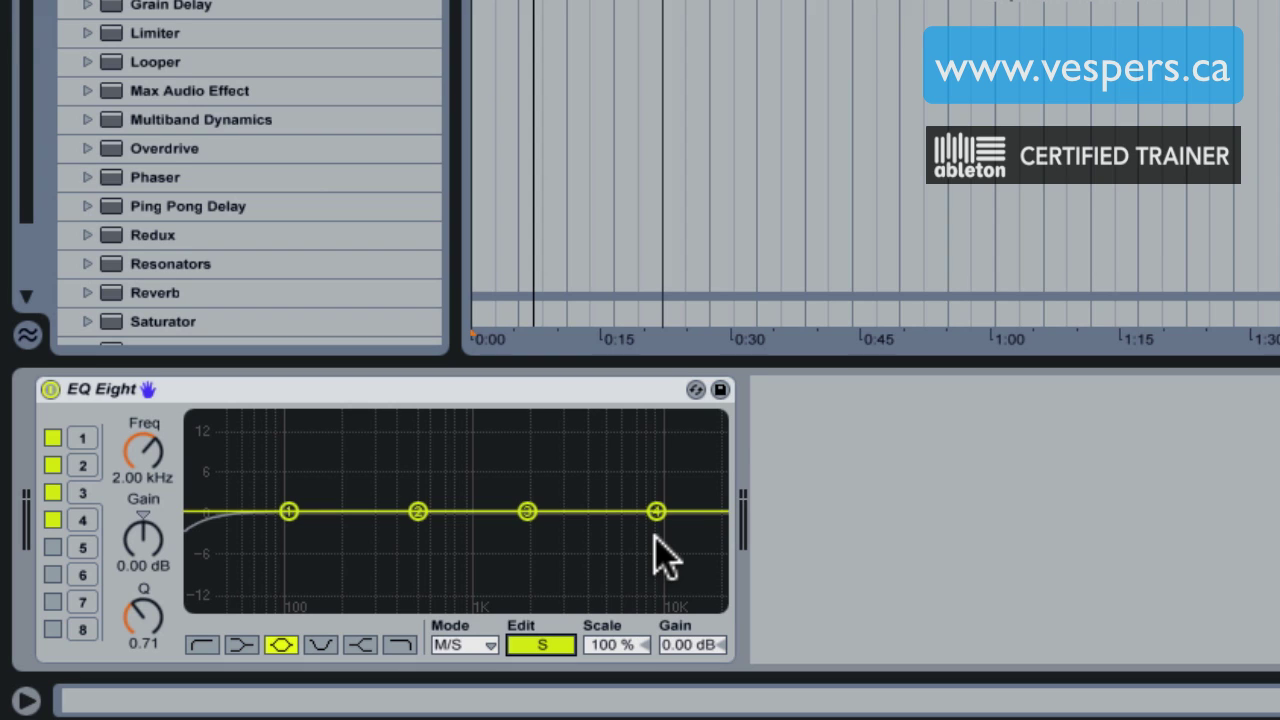
On the Mid channel, raise band 1's low-cut to 22.0 kHz and stop playback
{"action": "left_click", "coordinate": [545, 645]}
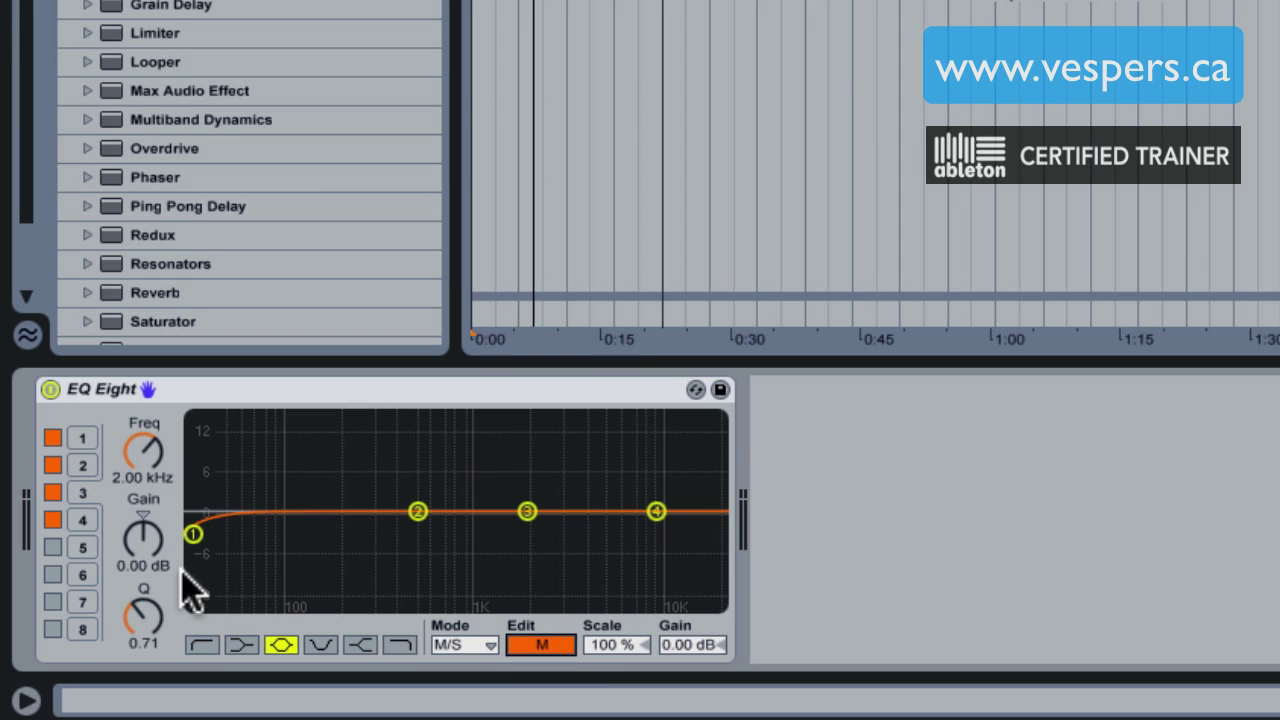
{"action": "left_click", "coordinate": [192, 533]}
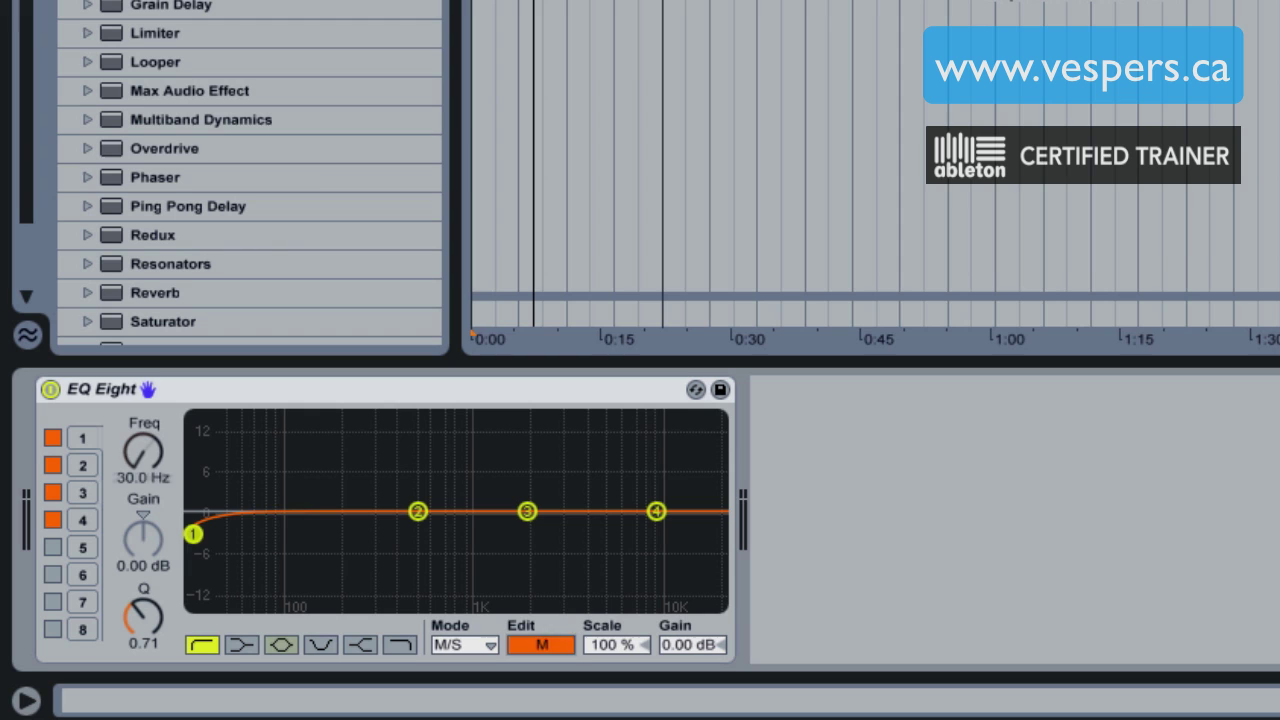
{"action": "left_click_drag", "start_coordinate": [140, 455], "coordinate": [140, 355]}
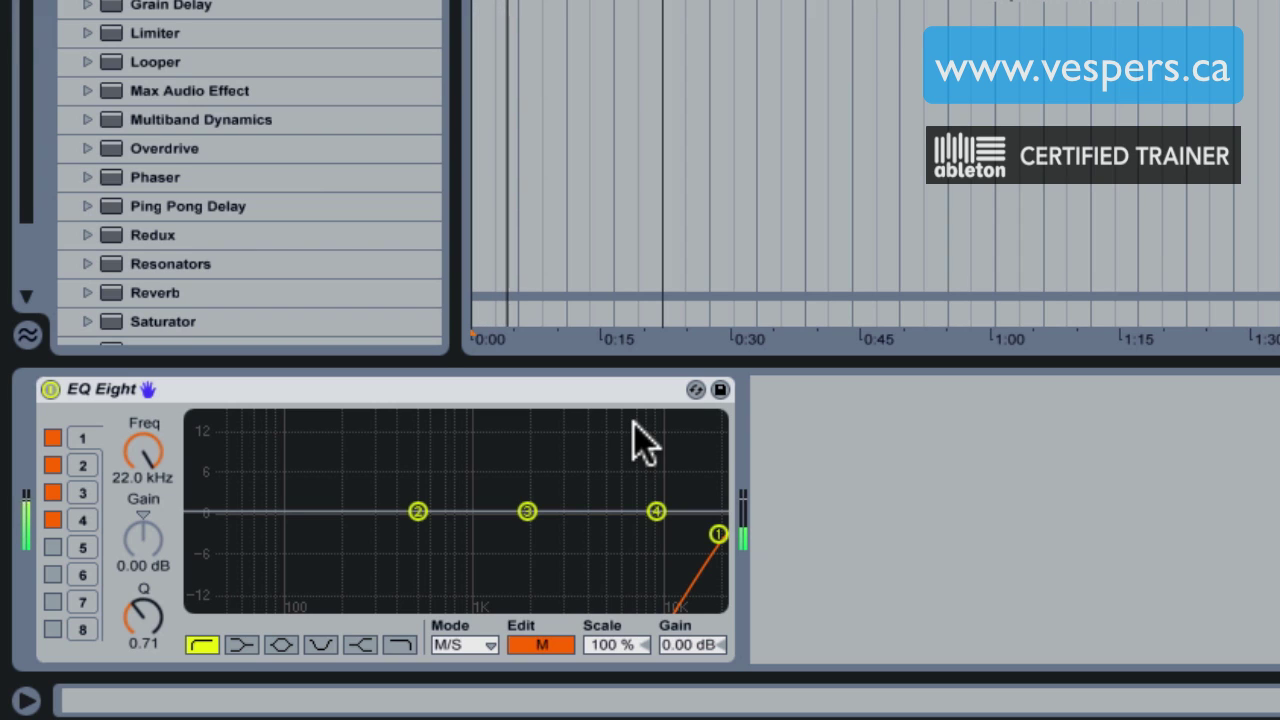
{"action": "key", "text": "space"}
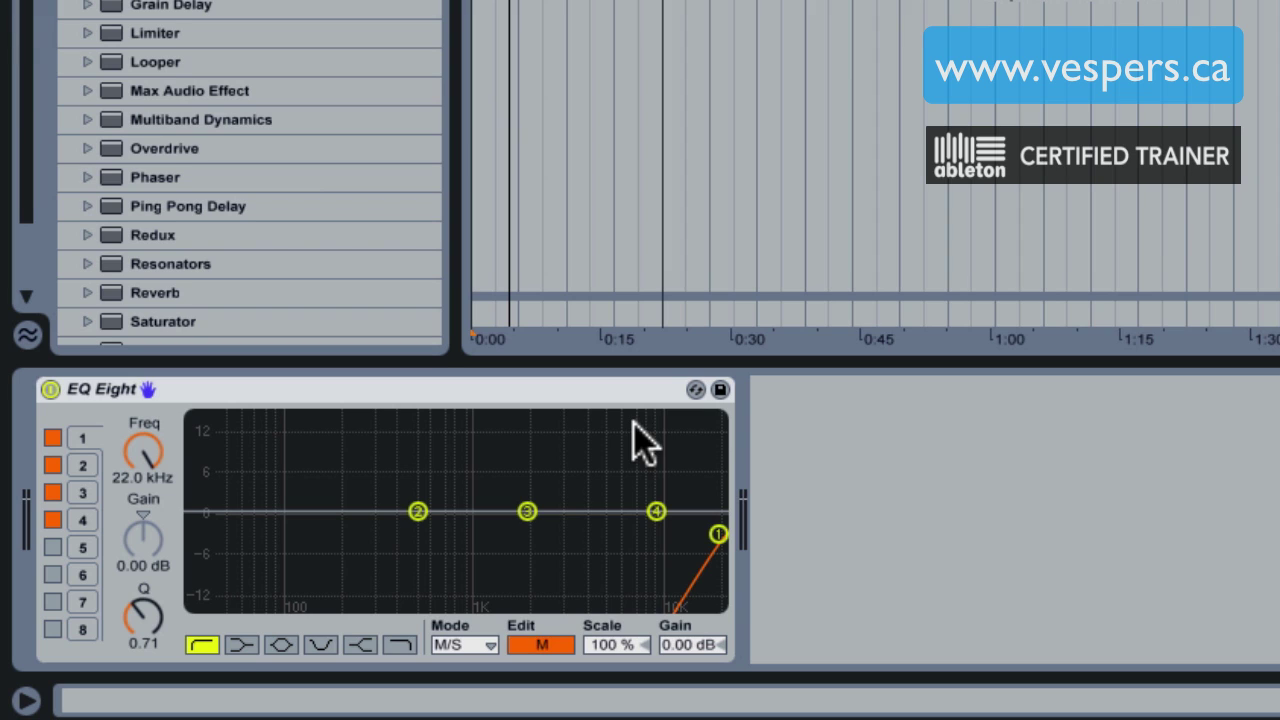
On the Side channel, make band 1 a low-cut filter at 22.0 kHz
{"action": "left_click", "coordinate": [540, 647]}
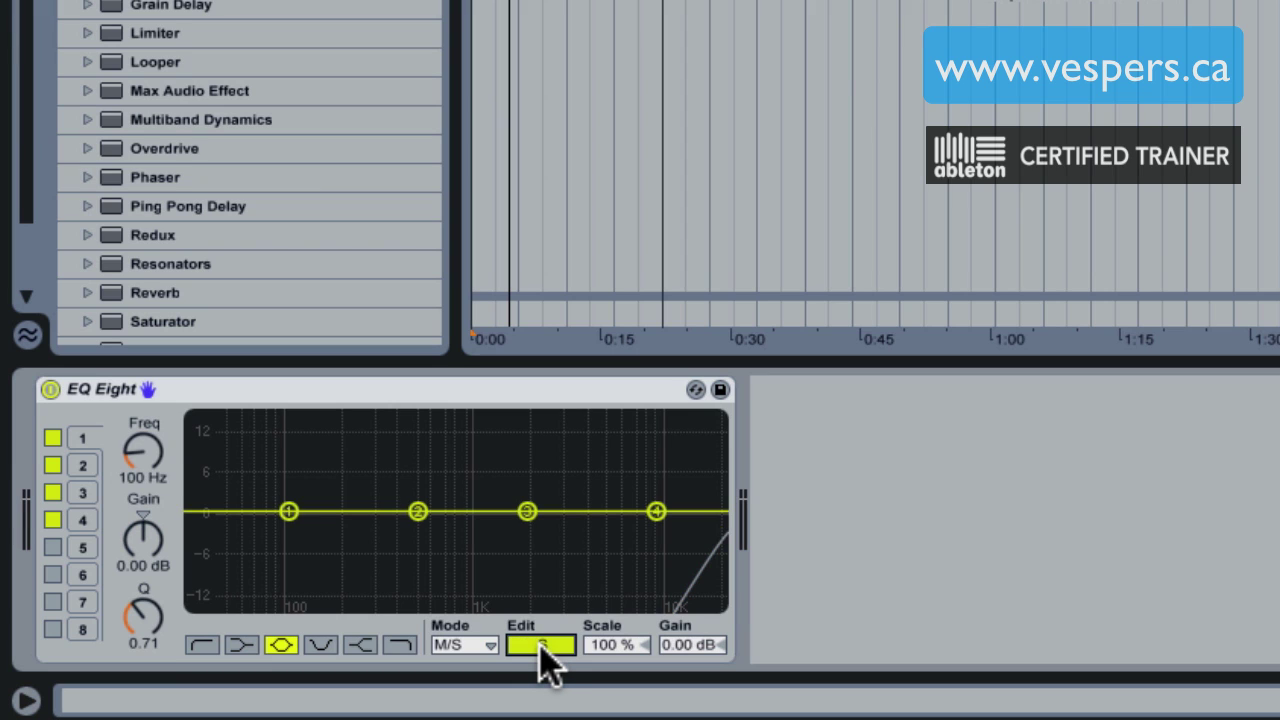
{"action": "left_click", "coordinate": [288, 511]}
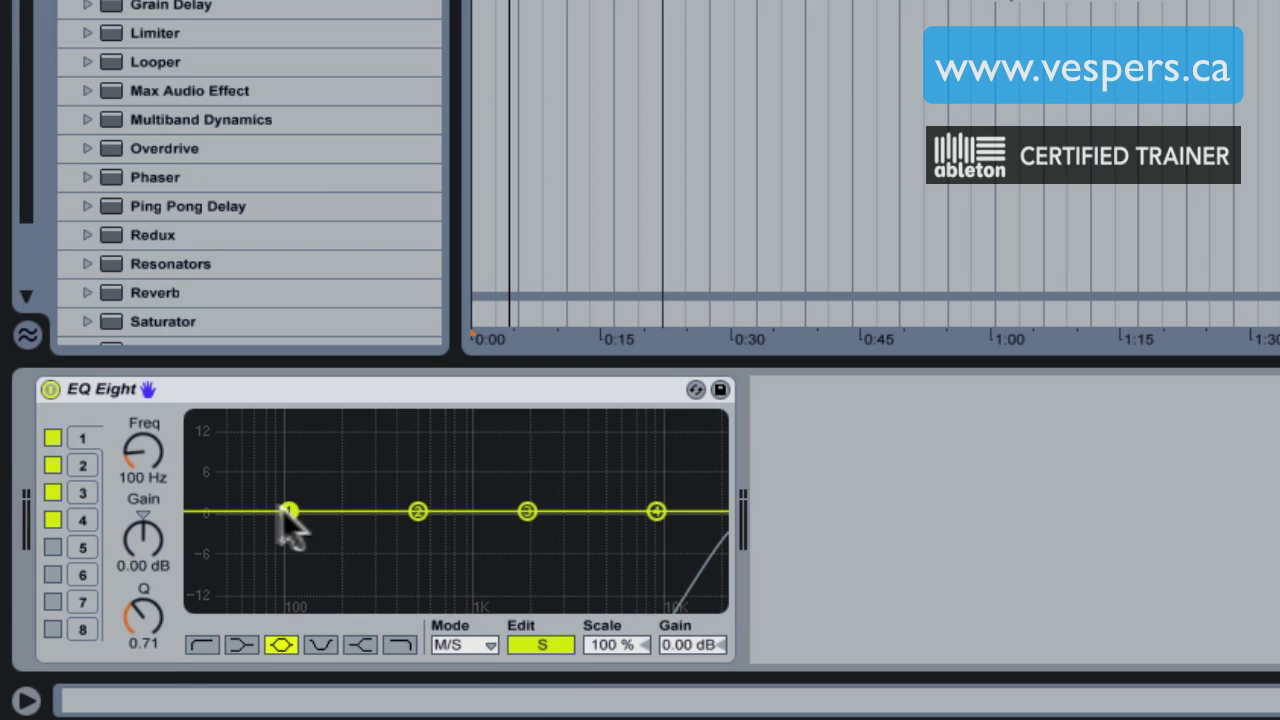
{"action": "left_click", "coordinate": [203, 645]}
{"action": "left_click", "coordinate": [150, 456]}
{"action": "left_click_drag", "start_coordinate": [150, 456], "coordinate": [150, 356]}
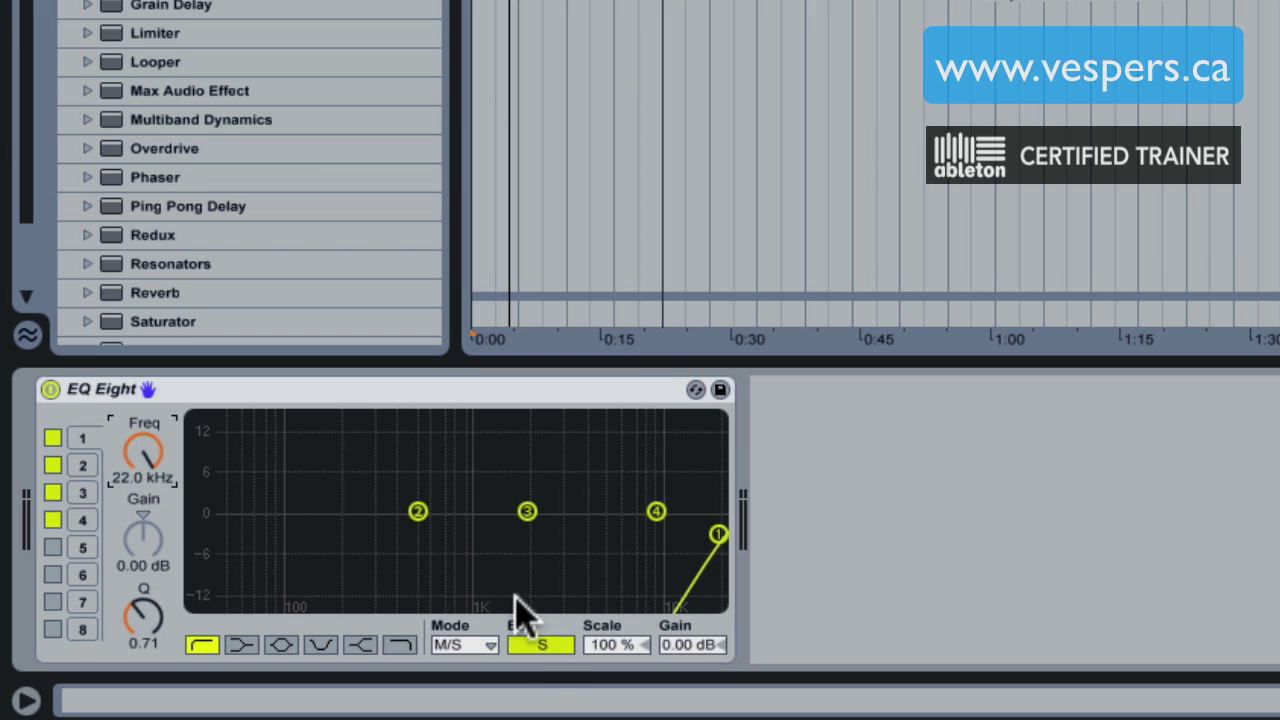
Switch Edit to Mid and lower band 1's low-cut back to 30.0 Hz
{"action": "left_click", "coordinate": [549, 648]}
{"action": "left_click", "coordinate": [549, 648]}
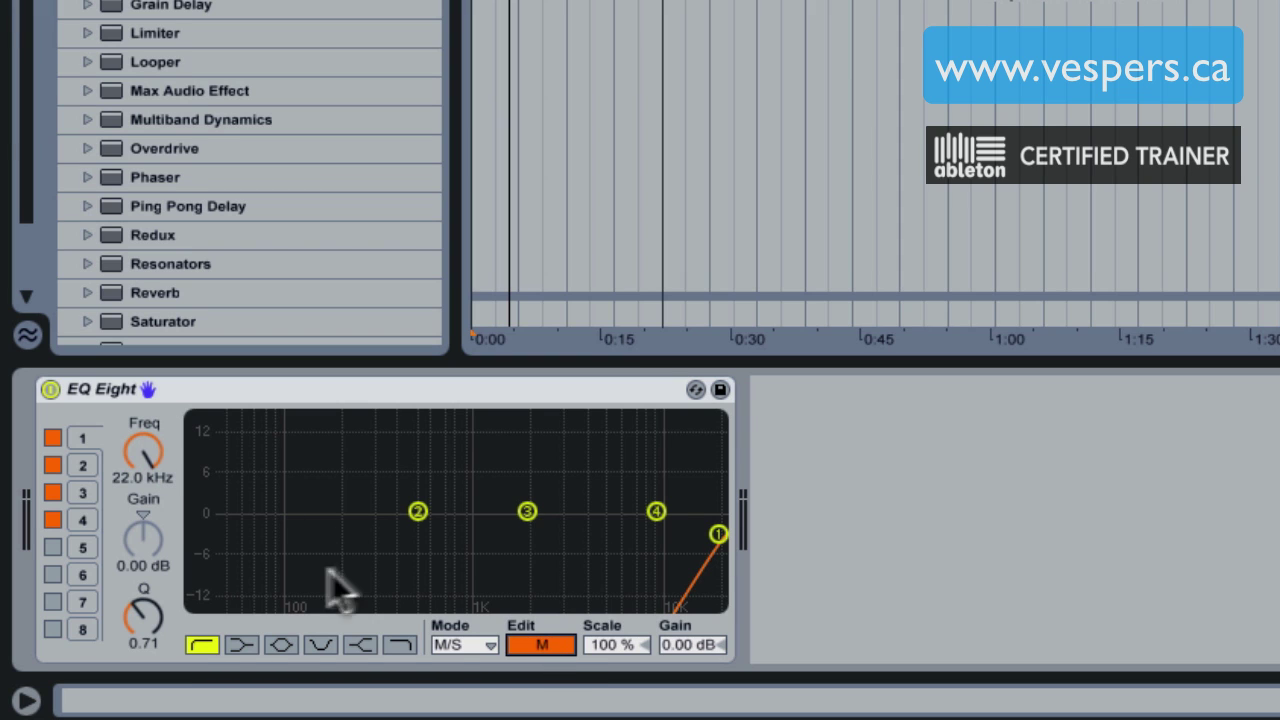
{"action": "left_click_drag", "start_coordinate": [143, 452], "coordinate": [143, 540]}
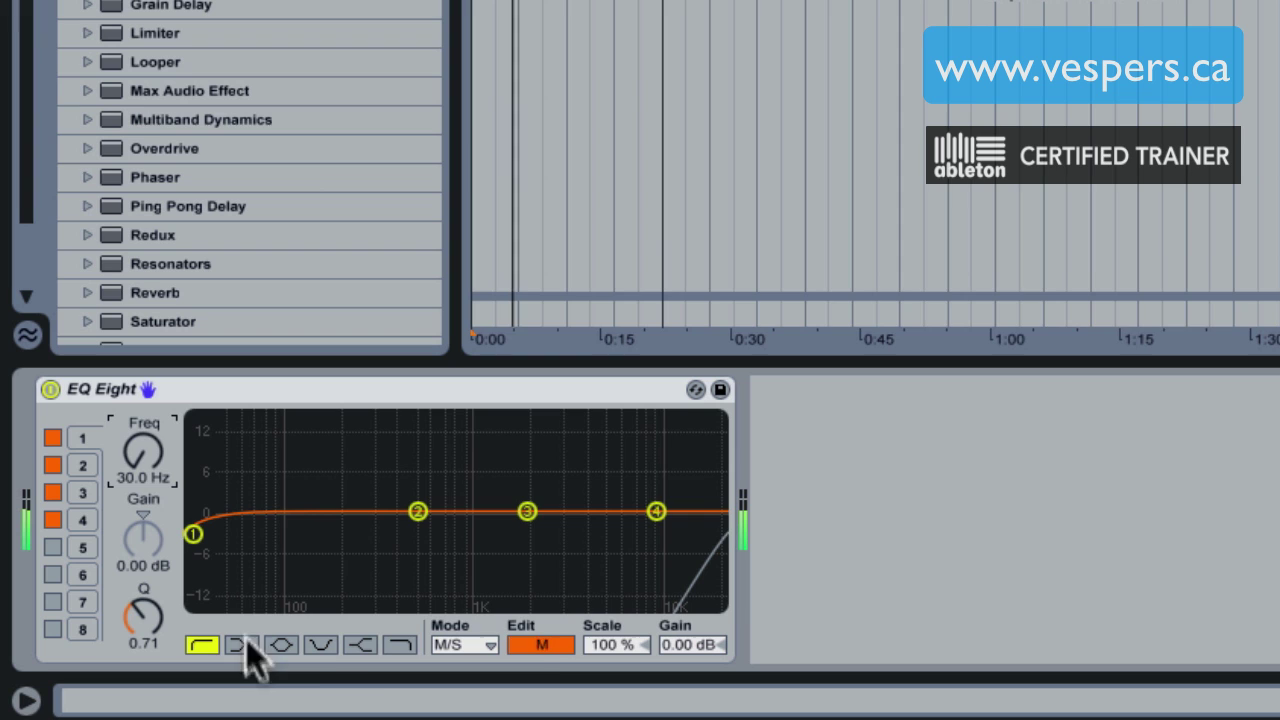
Switch Edit to Side and test its band 1 low-cut Freq knob, leaving it at 22.0 kHz
{"action": "left_click", "coordinate": [543, 645]}
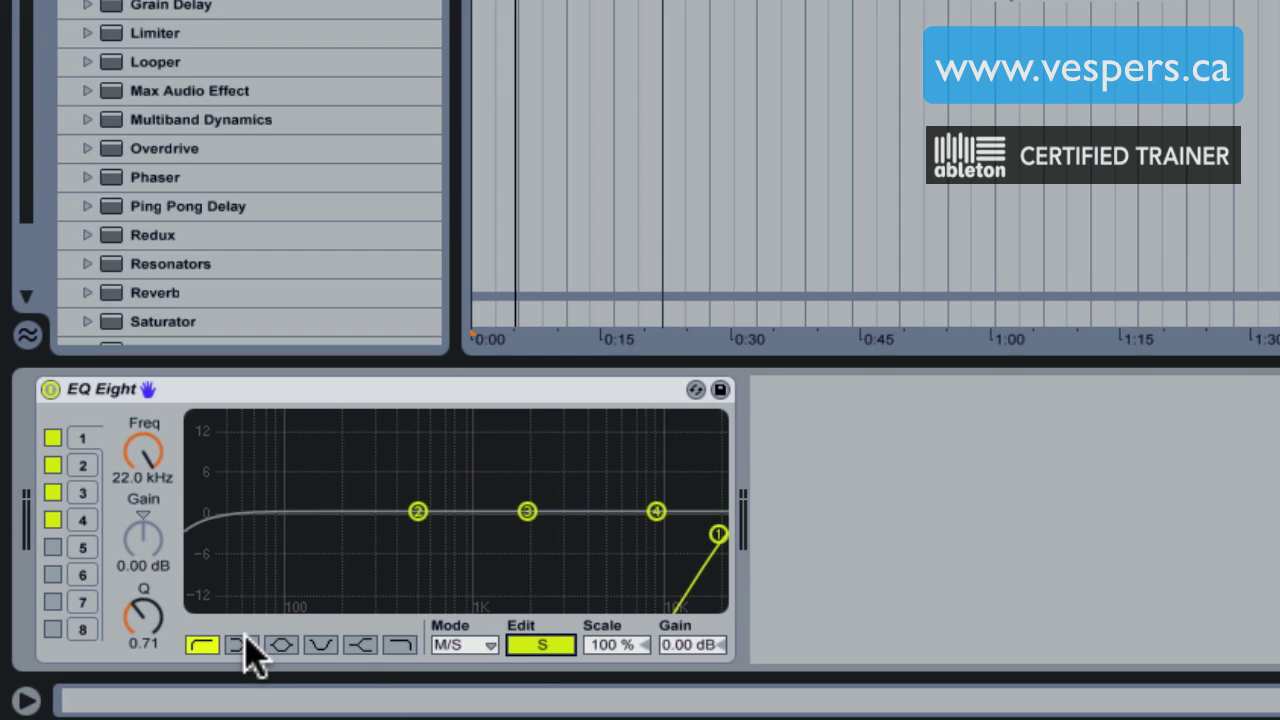
{"action": "left_click", "coordinate": [148, 456]}
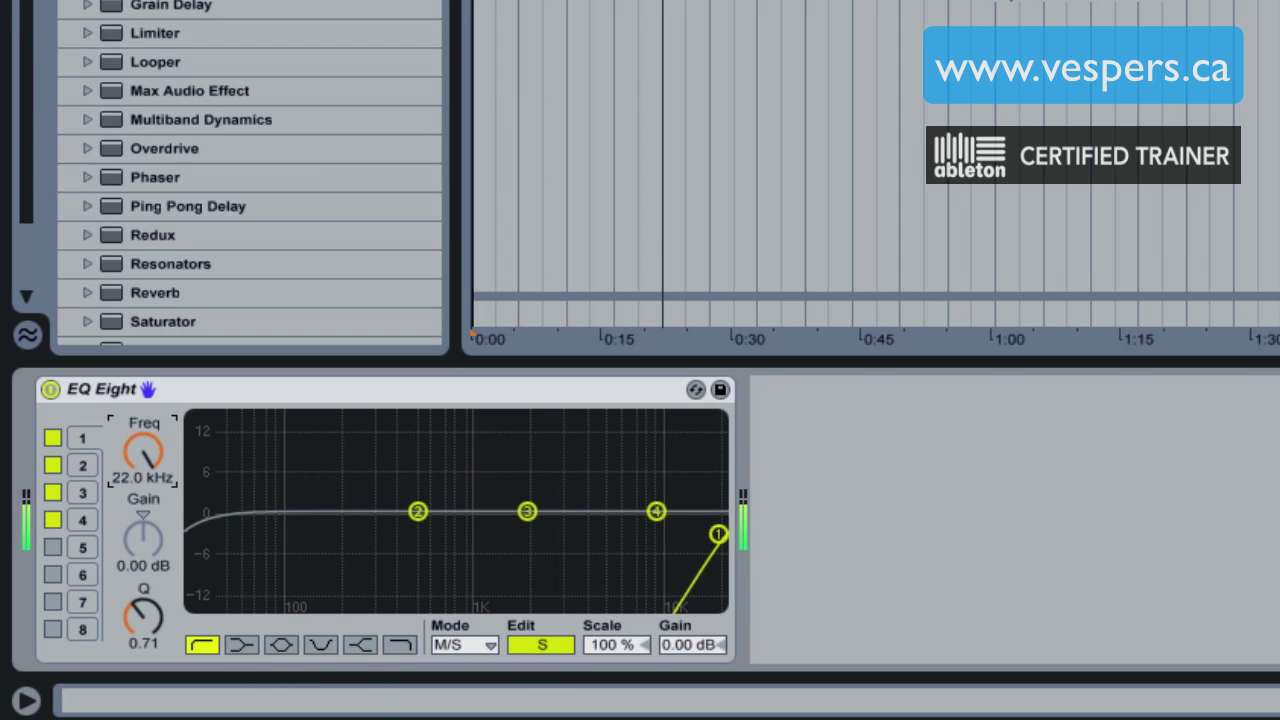
{"action": "mouse_move", "coordinate": [148, 456]}
{"action": "left_mouse_down"}
{"action": "mouse_move", "coordinate": [148, 540]}
{"action": "mouse_move", "coordinate": [148, 452]}
{"action": "left_mouse_up"}
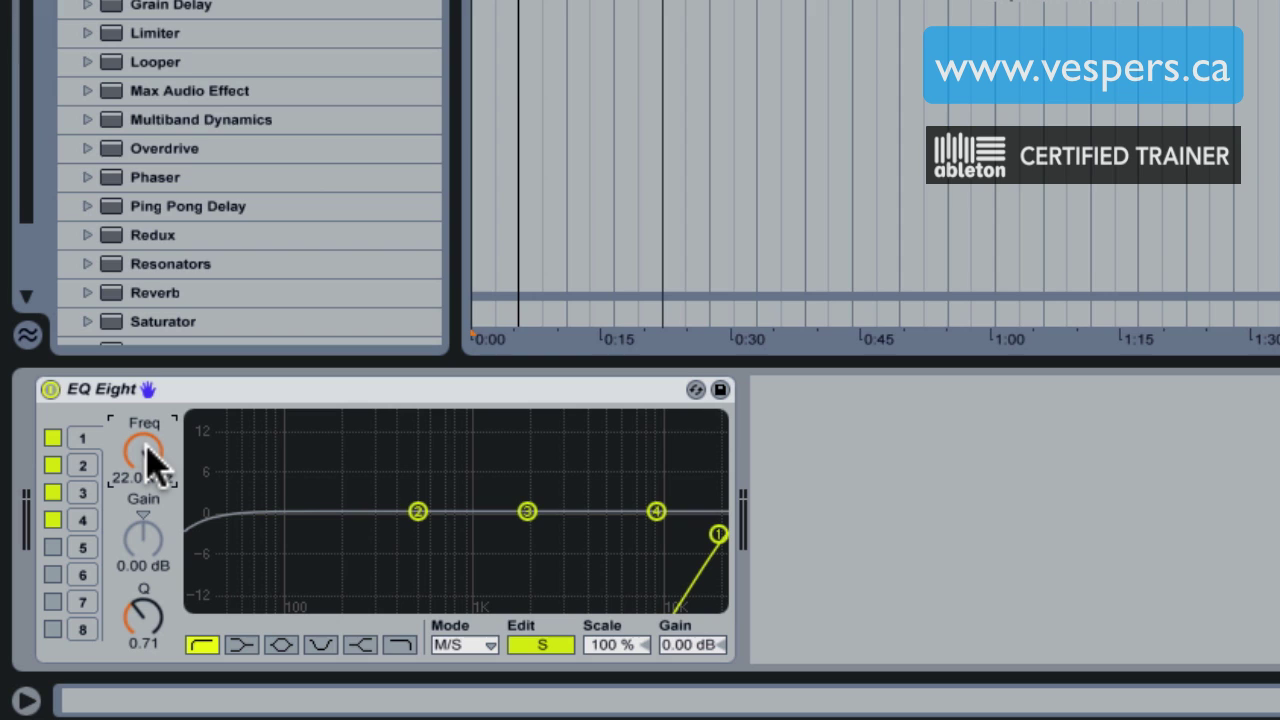
Switch Edit to Mid and raise band 1's low-cut to 625 Hz
{"action": "left_click", "coordinate": [560, 646]}
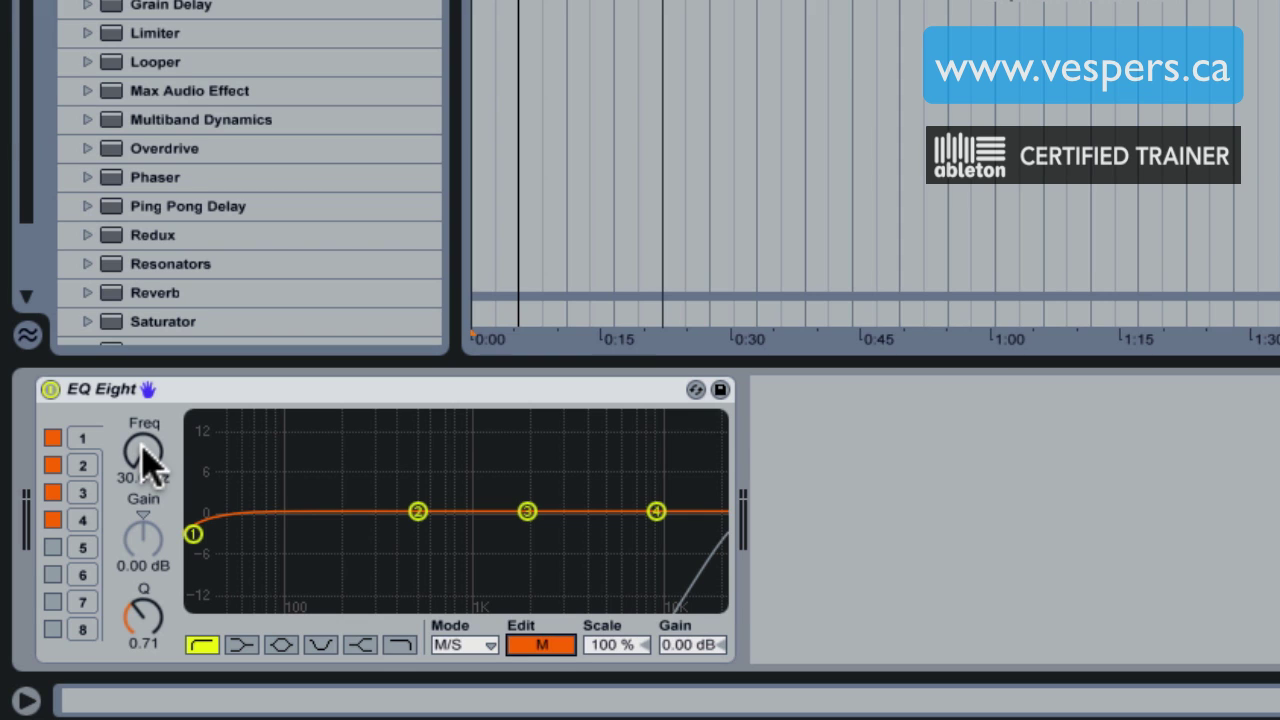
{"action": "mouse_move", "coordinate": [143, 458]}
{"action": "left_mouse_down"}
{"action": "mouse_move", "coordinate": [143, 325]}
{"action": "mouse_move", "coordinate": [145, 462]}
{"action": "left_mouse_up"}
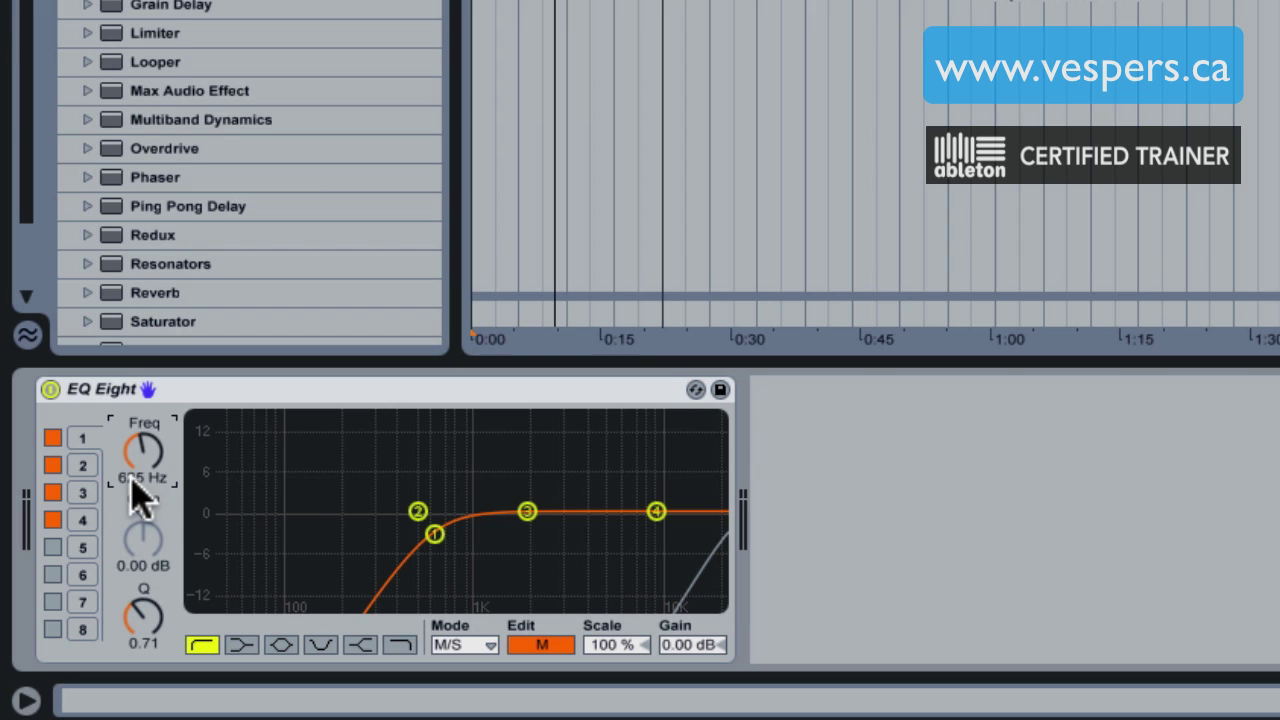
Make Mid band 4 a high shelf cutting -6.43 dB at 13.7 kHz
{"action": "left_click", "coordinate": [525, 512]}
{"action": "left_click", "coordinate": [656, 511]}
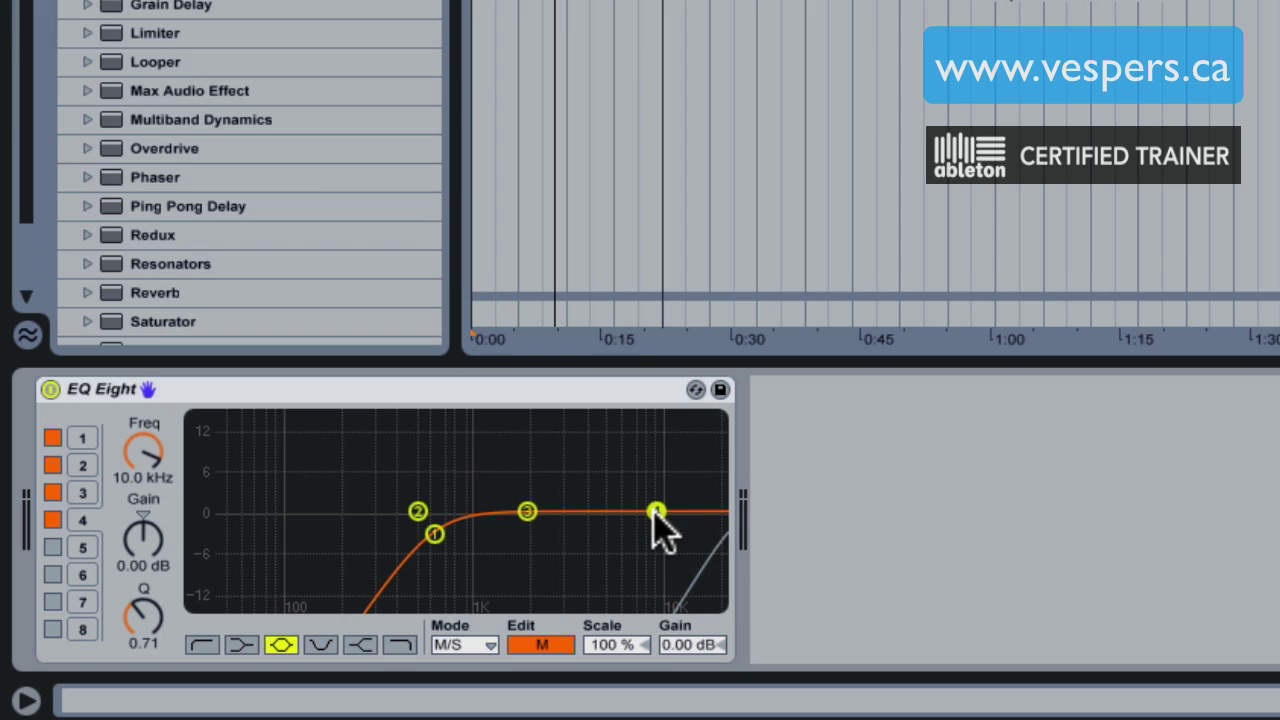
{"action": "left_click", "coordinate": [362, 645]}
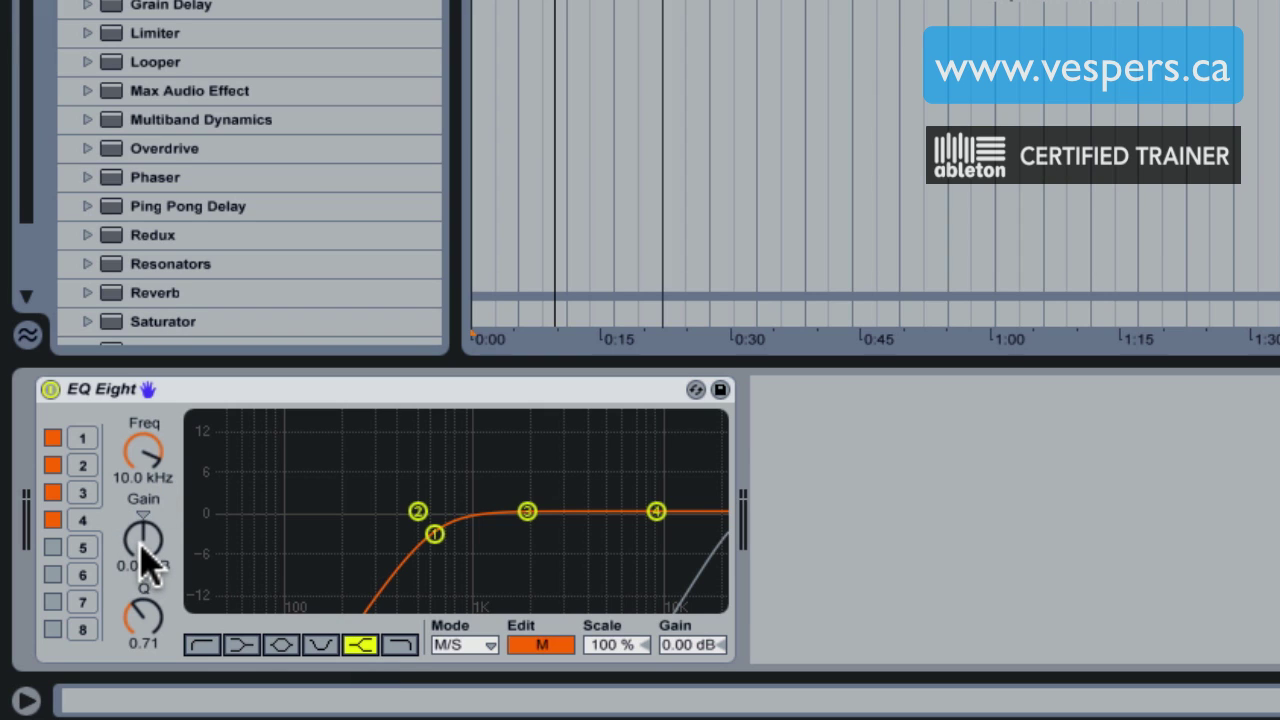
{"action": "left_click_drag", "start_coordinate": [141, 548], "coordinate": [141, 613]}
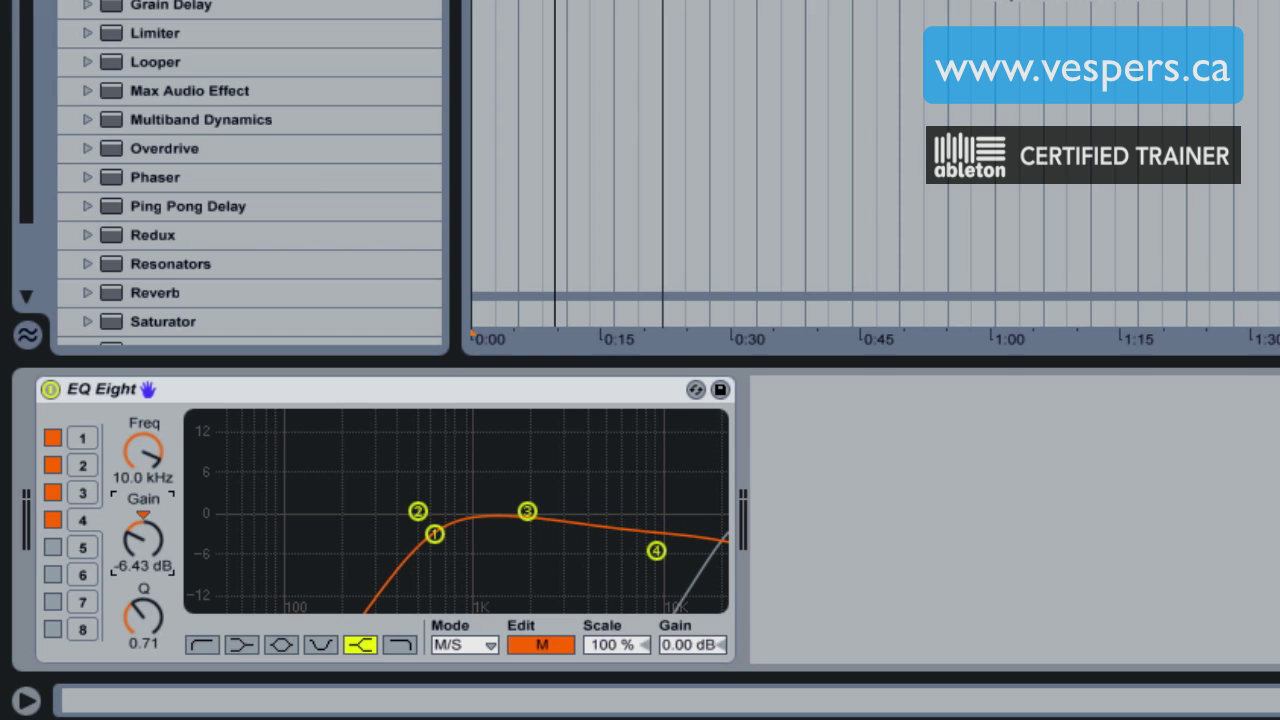
{"action": "left_click", "coordinate": [150, 455]}
{"action": "left_click_drag", "start_coordinate": [150, 455], "coordinate": [150, 445]}
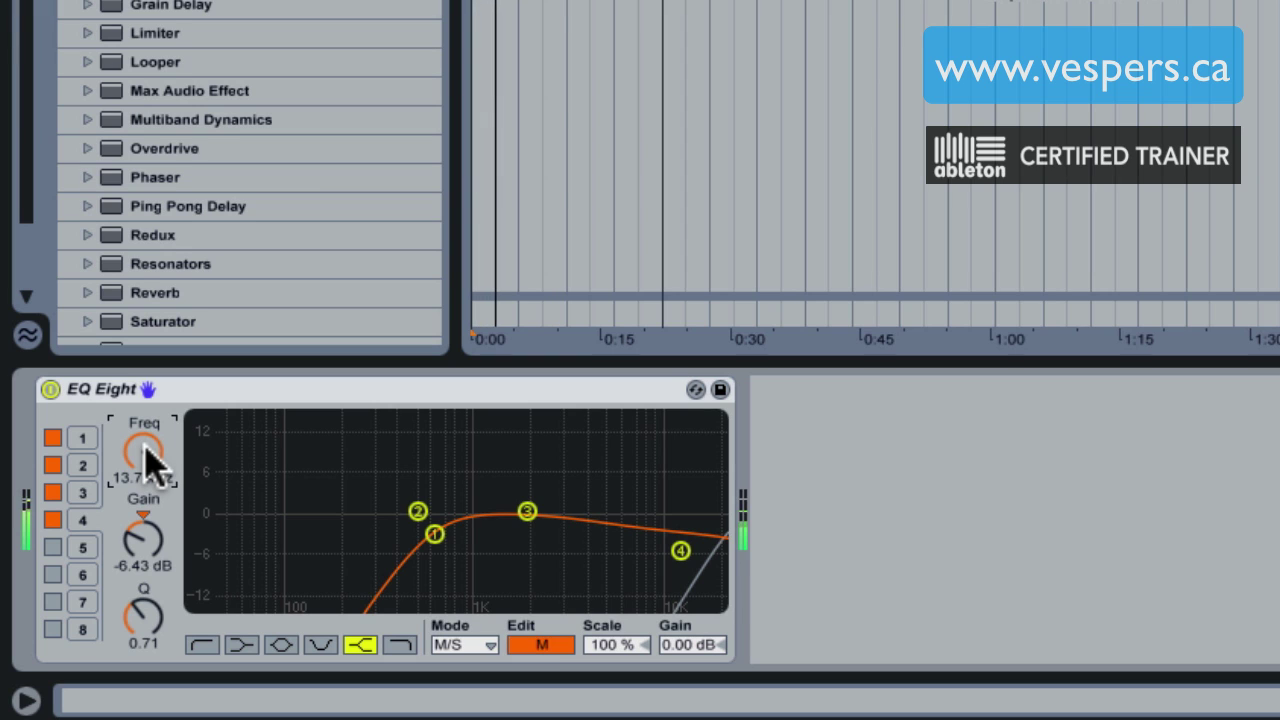
Set Mid band 3 to a 14 dB boost with Q 4.62 at 3.32 kHz
{"action": "left_click", "coordinate": [526, 510]}
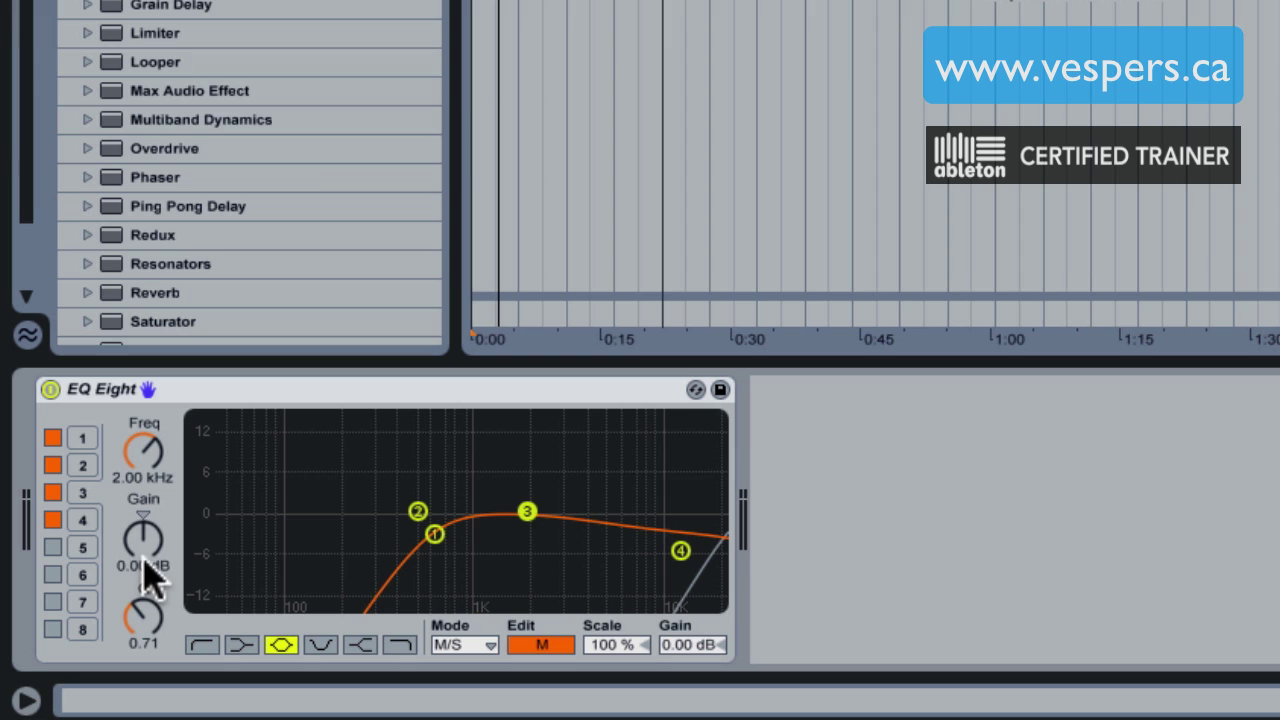
{"action": "left_click_drag", "start_coordinate": [140, 540], "coordinate": [140, 494]}
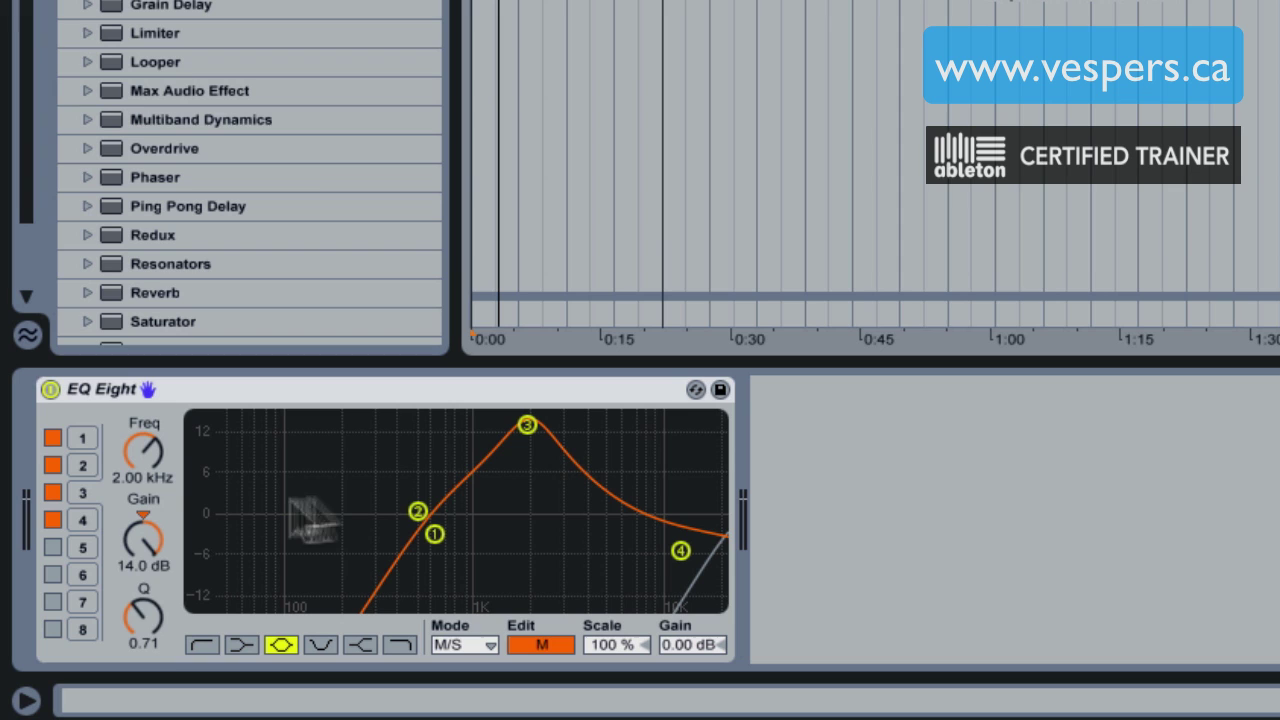
{"action": "left_click_drag", "start_coordinate": [143, 614], "coordinate": [143, 560]}
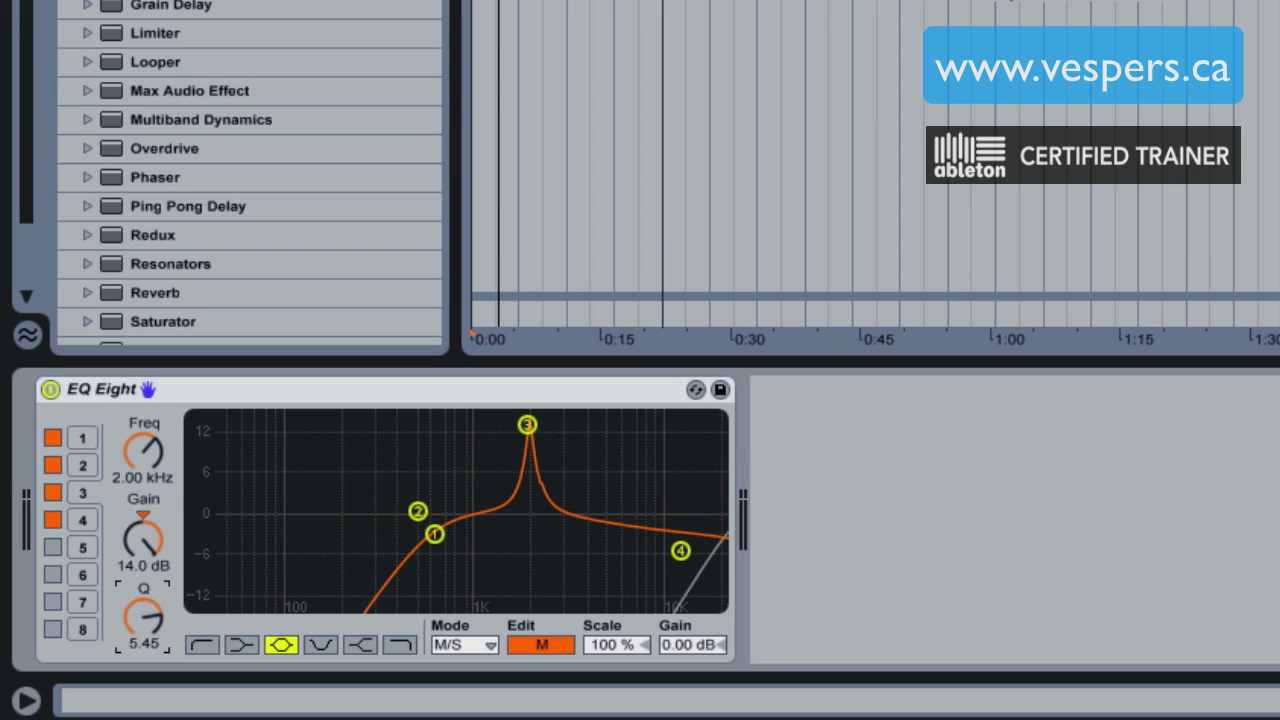
{"action": "left_click_drag", "start_coordinate": [143, 614], "coordinate": [143, 620]}
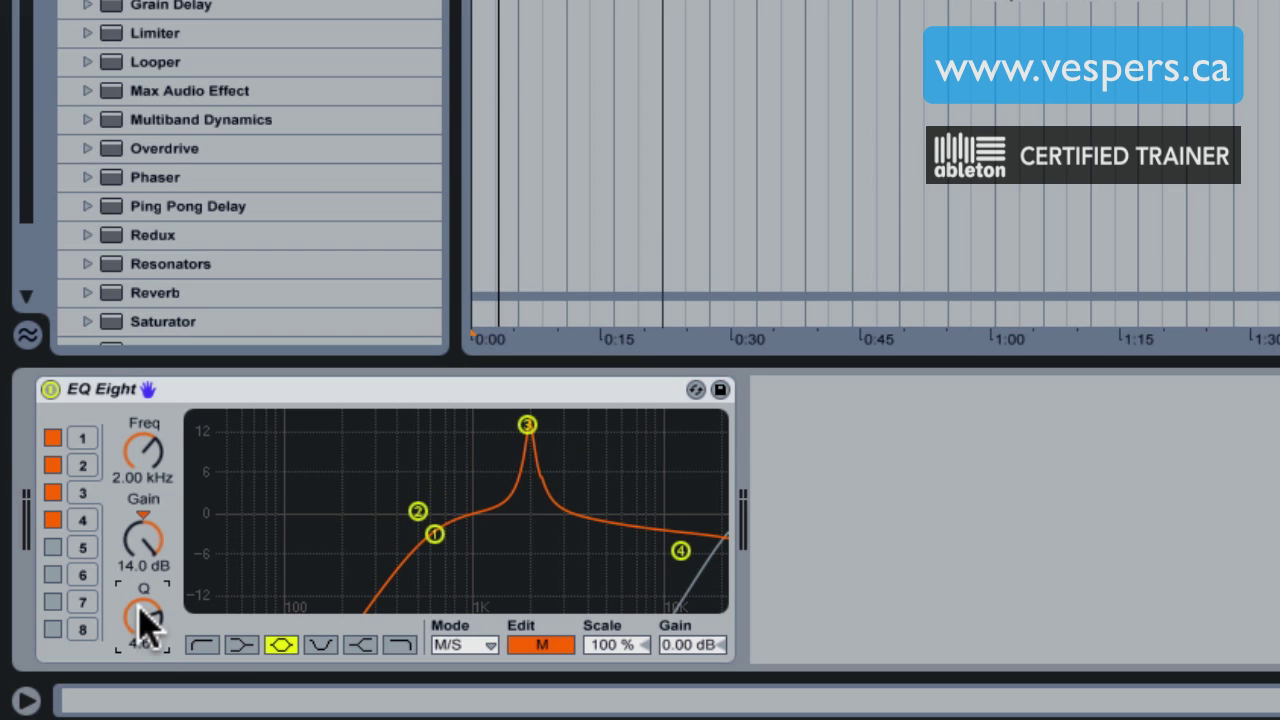
{"action": "mouse_move", "coordinate": [145, 466]}
{"action": "left_mouse_down"}
{"action": "mouse_move", "coordinate": [145, 430]}
{"action": "mouse_move", "coordinate": [145, 479]}
{"action": "mouse_move", "coordinate": [145, 436]}
{"action": "mouse_move", "coordinate": [145, 478]}
{"action": "mouse_move", "coordinate": [145, 455]}
{"action": "left_mouse_up"}
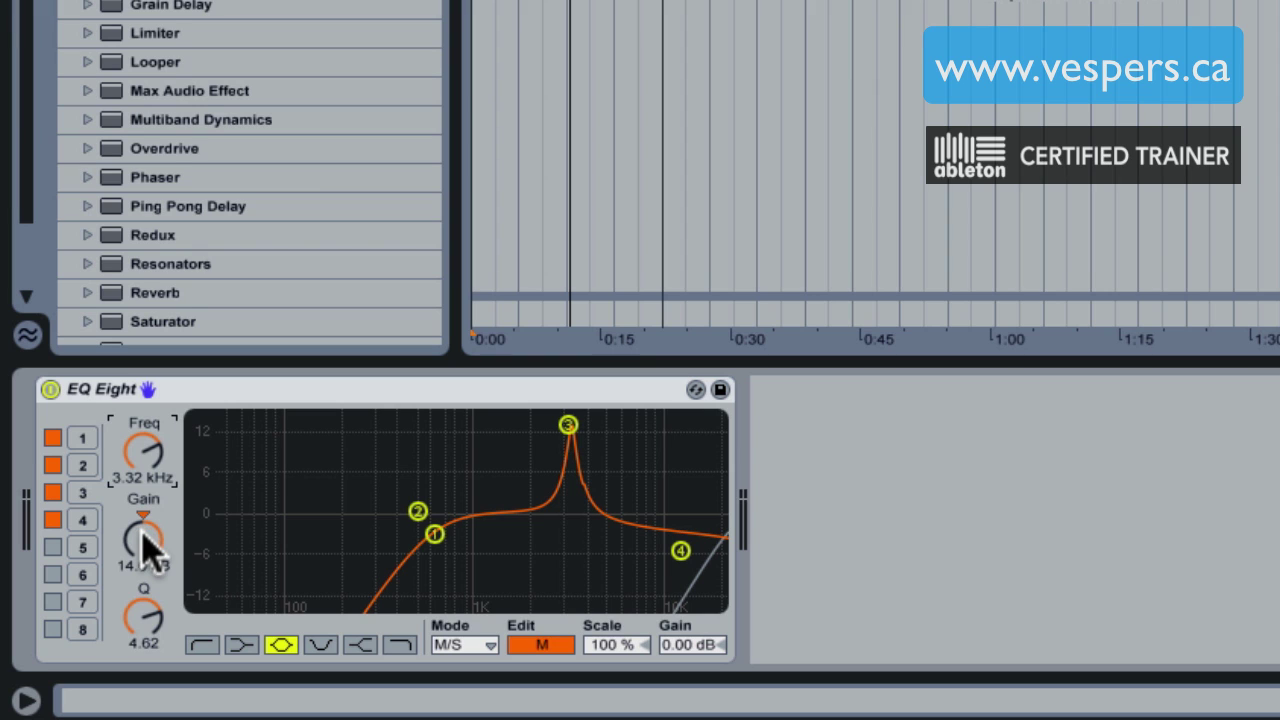
Drop band 3's gain to -12.9 dB and lower its Q to 2.94
{"action": "left_click_drag", "start_coordinate": [143, 538], "coordinate": [151, 600]}
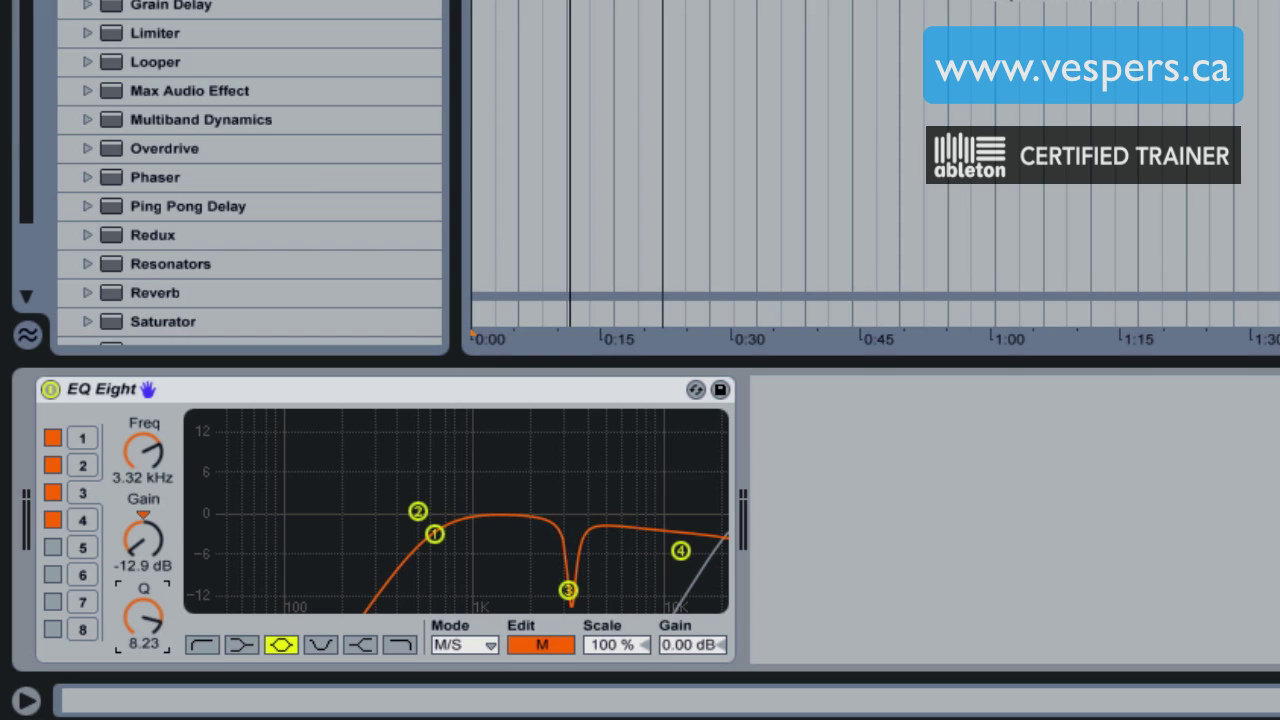
{"action": "left_click_drag", "start_coordinate": [151, 603], "coordinate": [140, 630]}
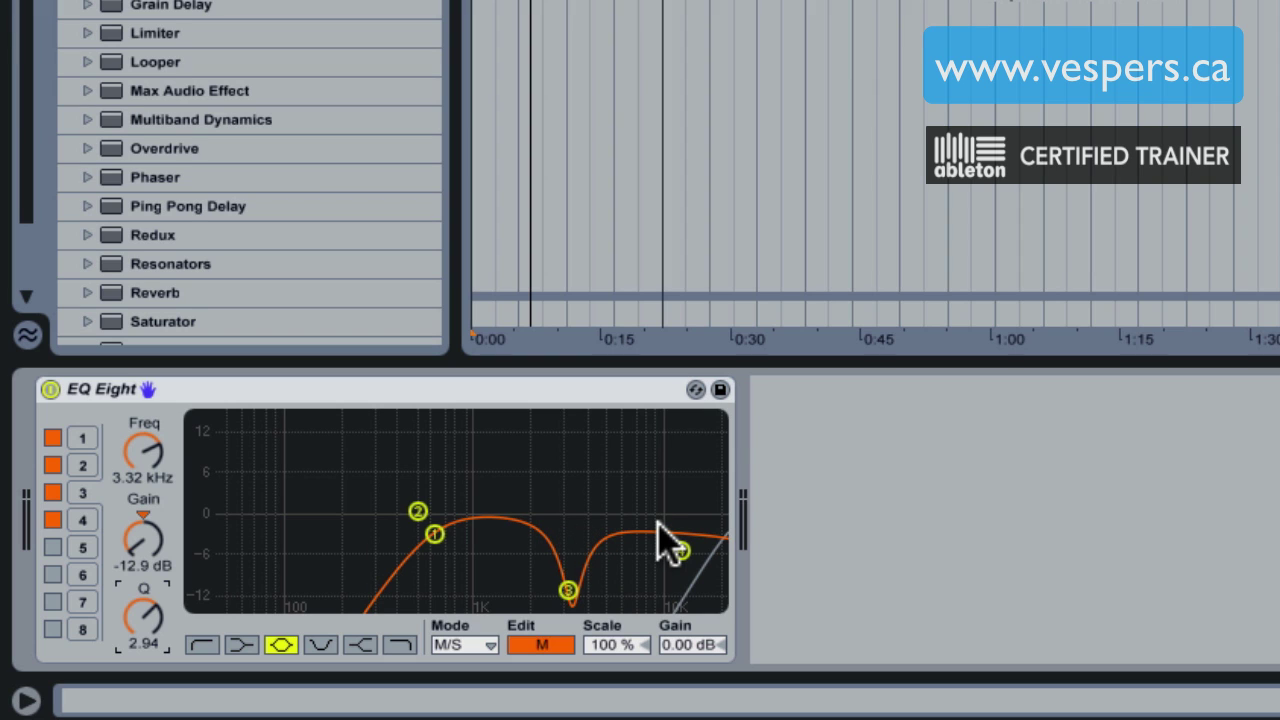
{"action": "left_click", "coordinate": [50, 389]}
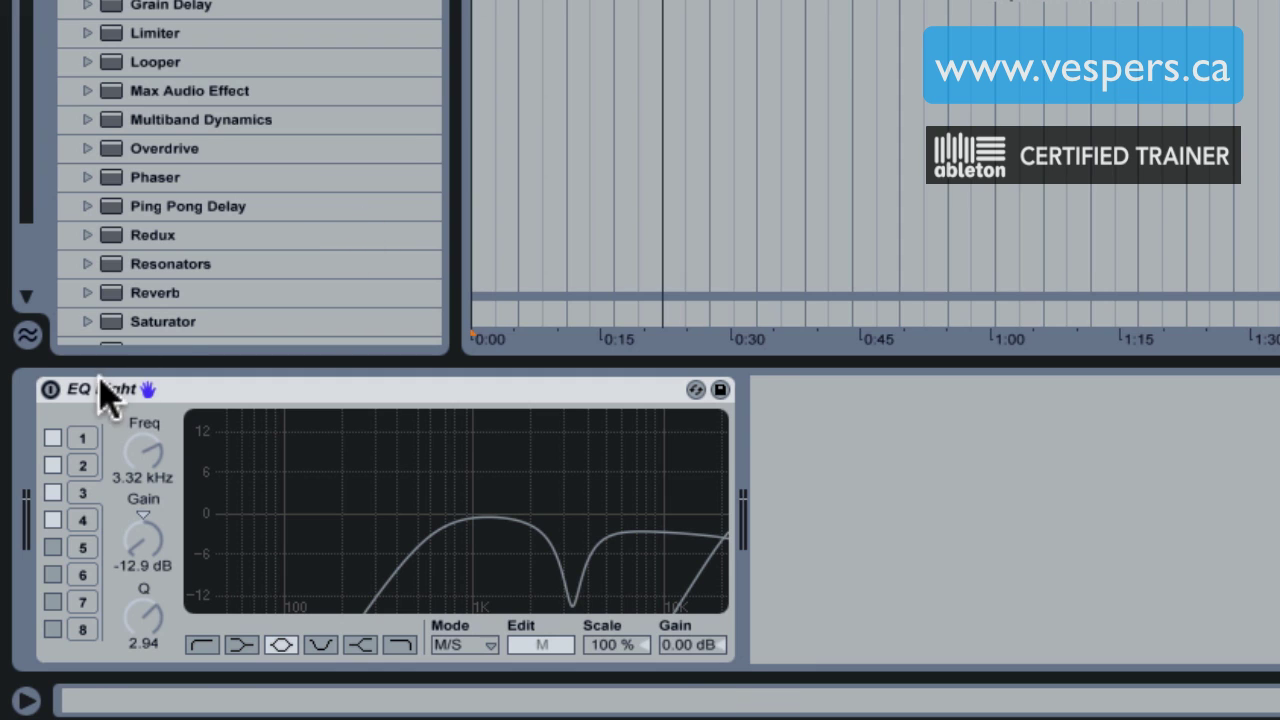
{"action": "left_click", "coordinate": [50, 389]}
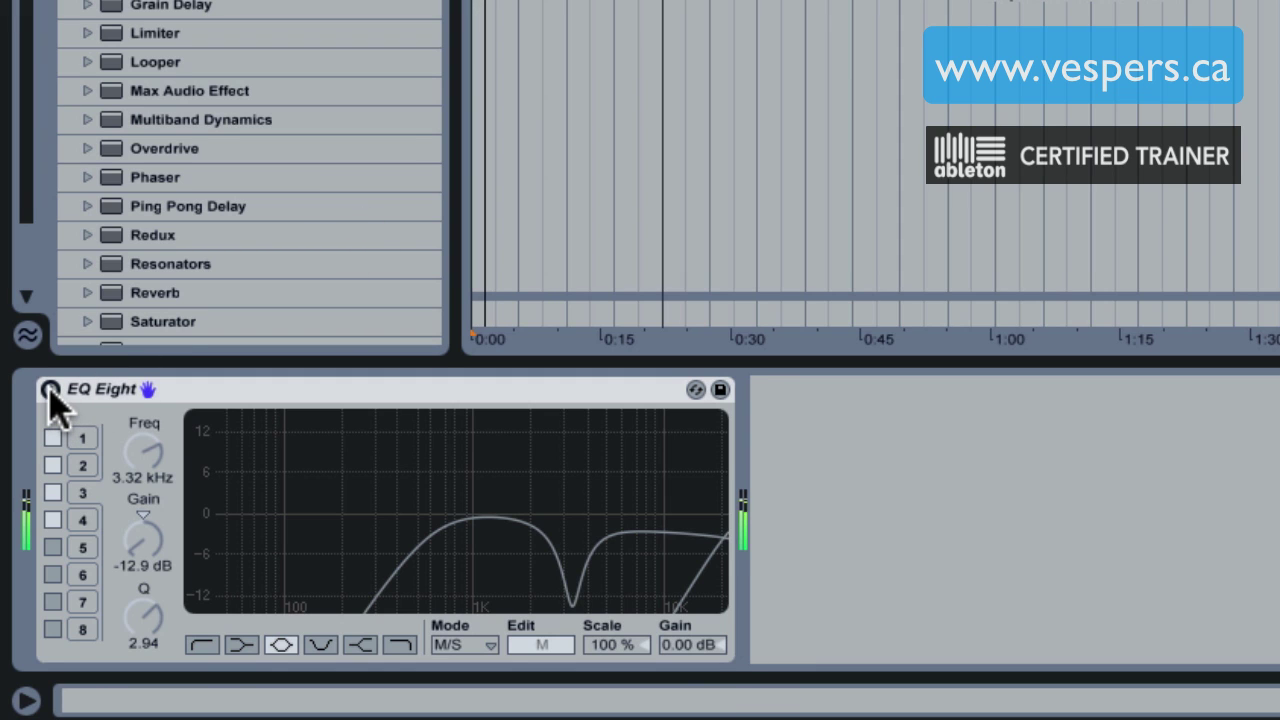
{"action": "left_click", "coordinate": [50, 389]}
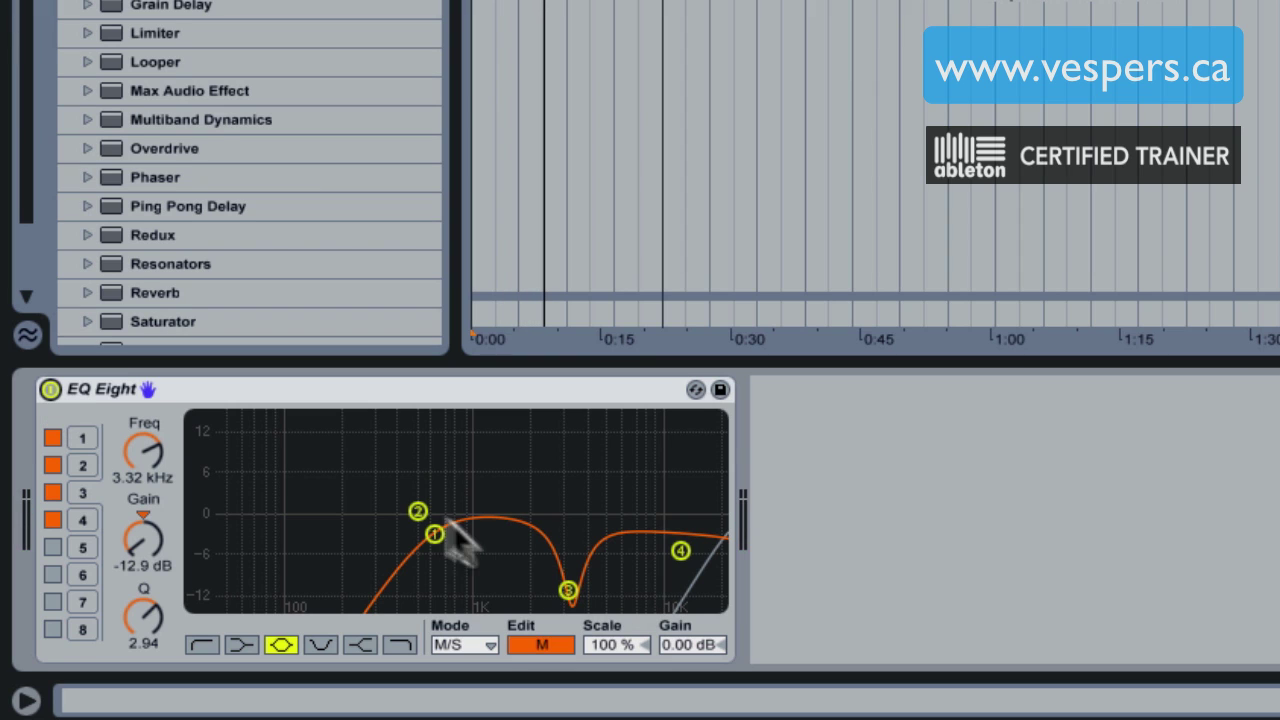
Make Mid band 2 a narrow notch (Q 5.92) cutting 15 dB at 13.0 kHz
{"action": "left_click_drag", "start_coordinate": [418, 511], "coordinate": [657, 497]}
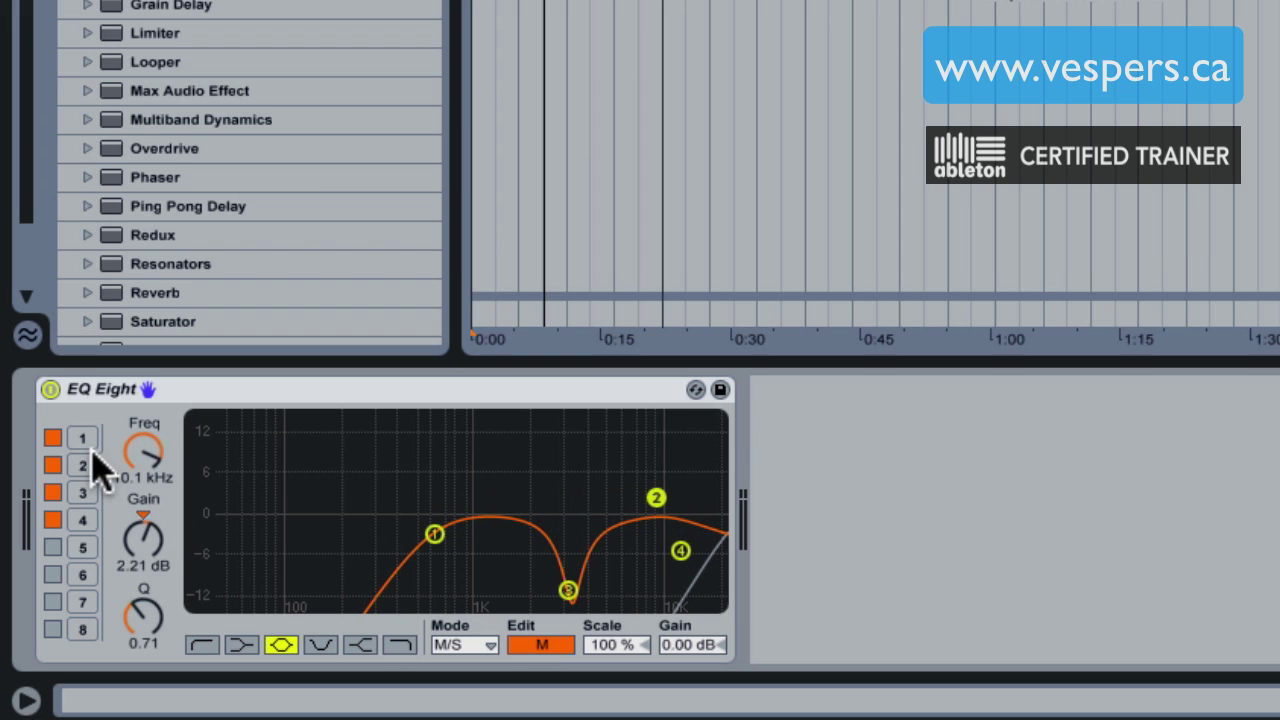
{"action": "left_click_drag", "start_coordinate": [143, 537], "coordinate": [143, 470]}
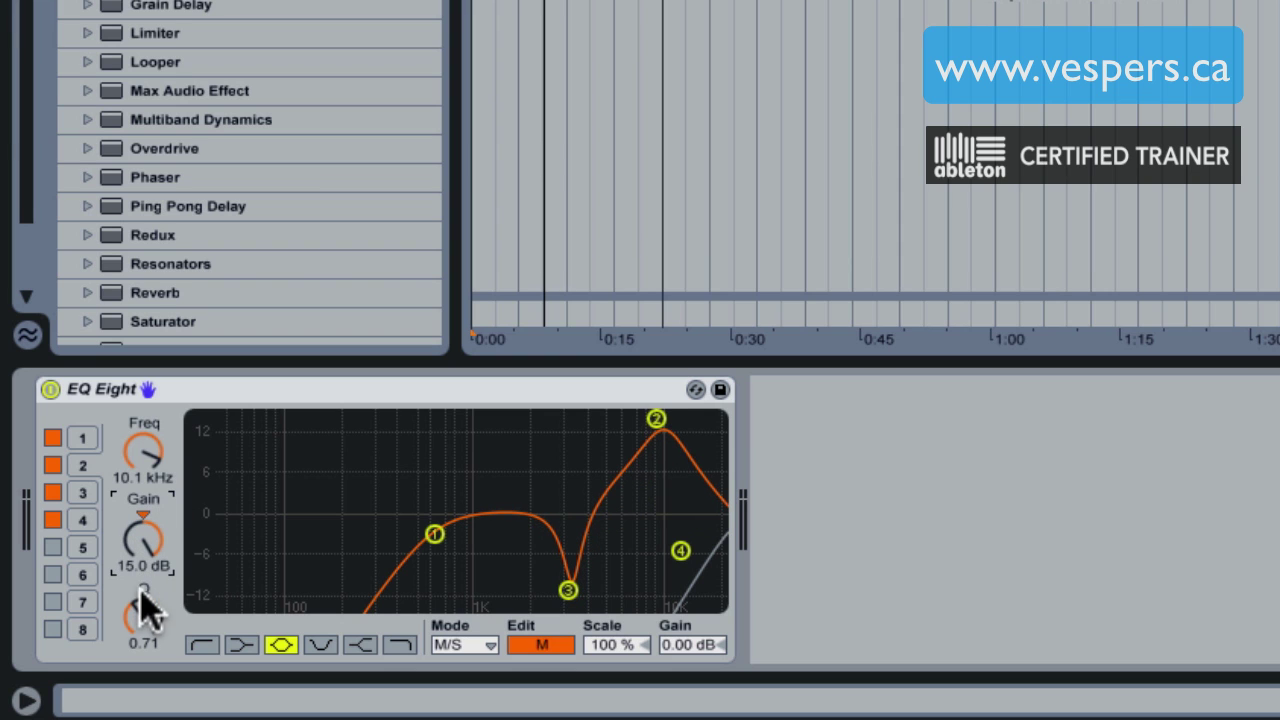
{"action": "mouse_move", "coordinate": [140, 612]}
{"action": "left_mouse_down"}
{"action": "mouse_move", "coordinate": [140, 650]}
{"action": "mouse_move", "coordinate": [140, 595]}
{"action": "left_mouse_up"}
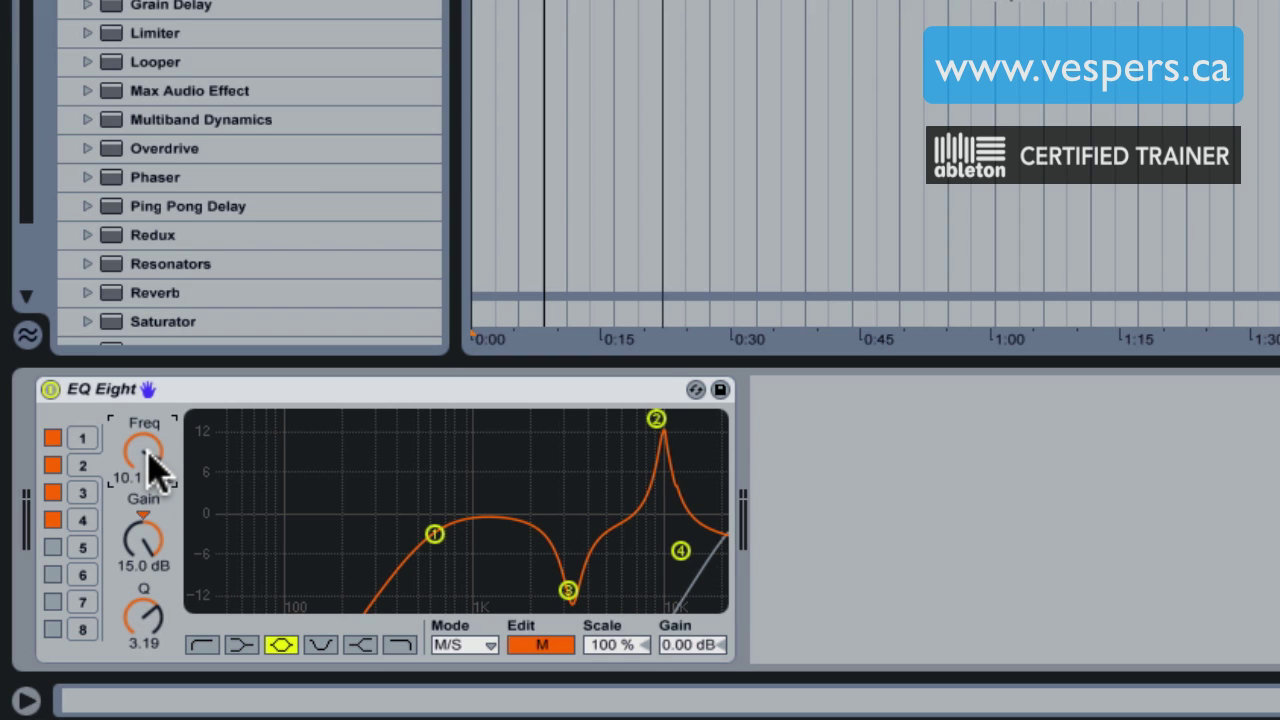
{"action": "left_click_drag", "start_coordinate": [150, 465], "coordinate": [150, 463]}
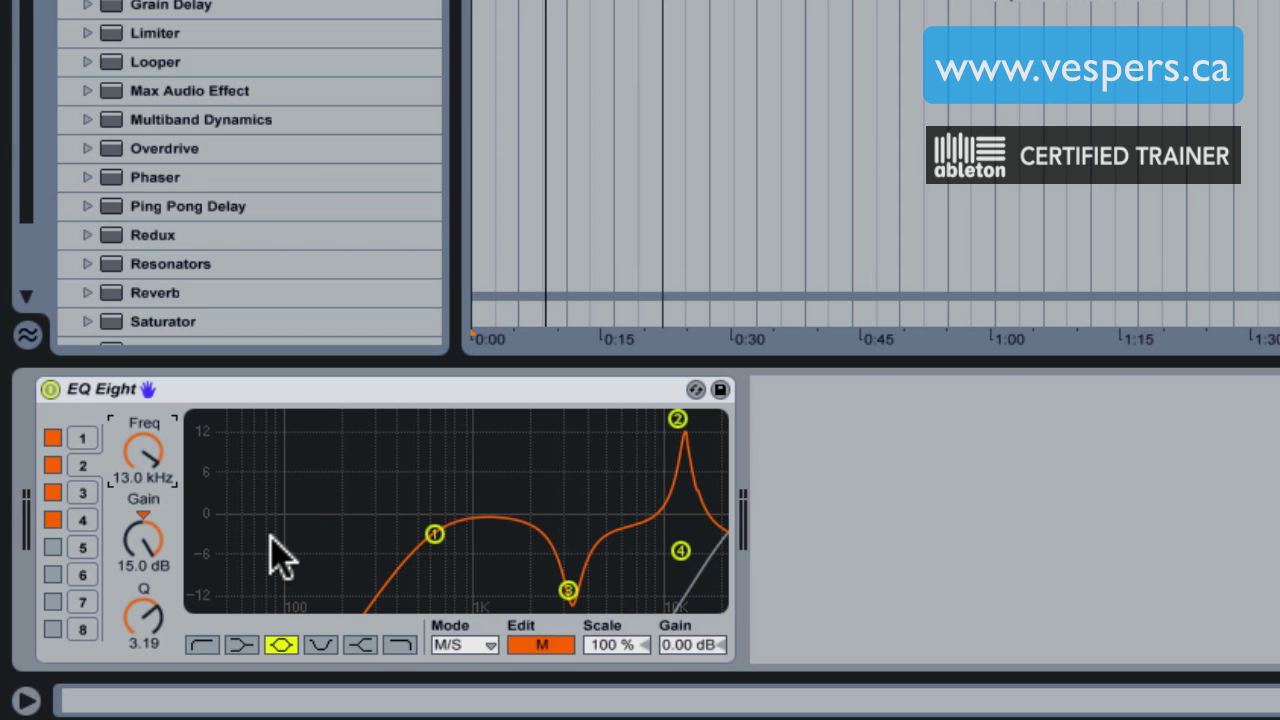
{"action": "left_click_drag", "start_coordinate": [145, 536], "coordinate": [143, 585]}
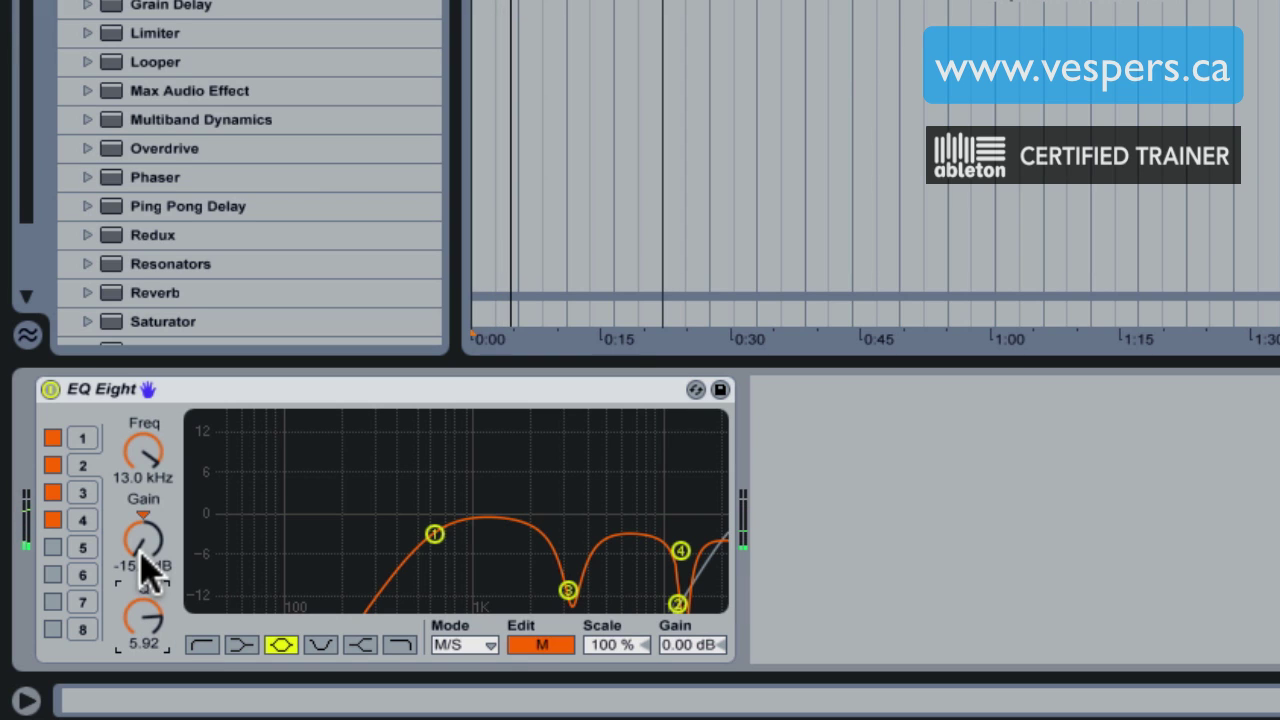
{"action": "left_click", "coordinate": [288, 393]}
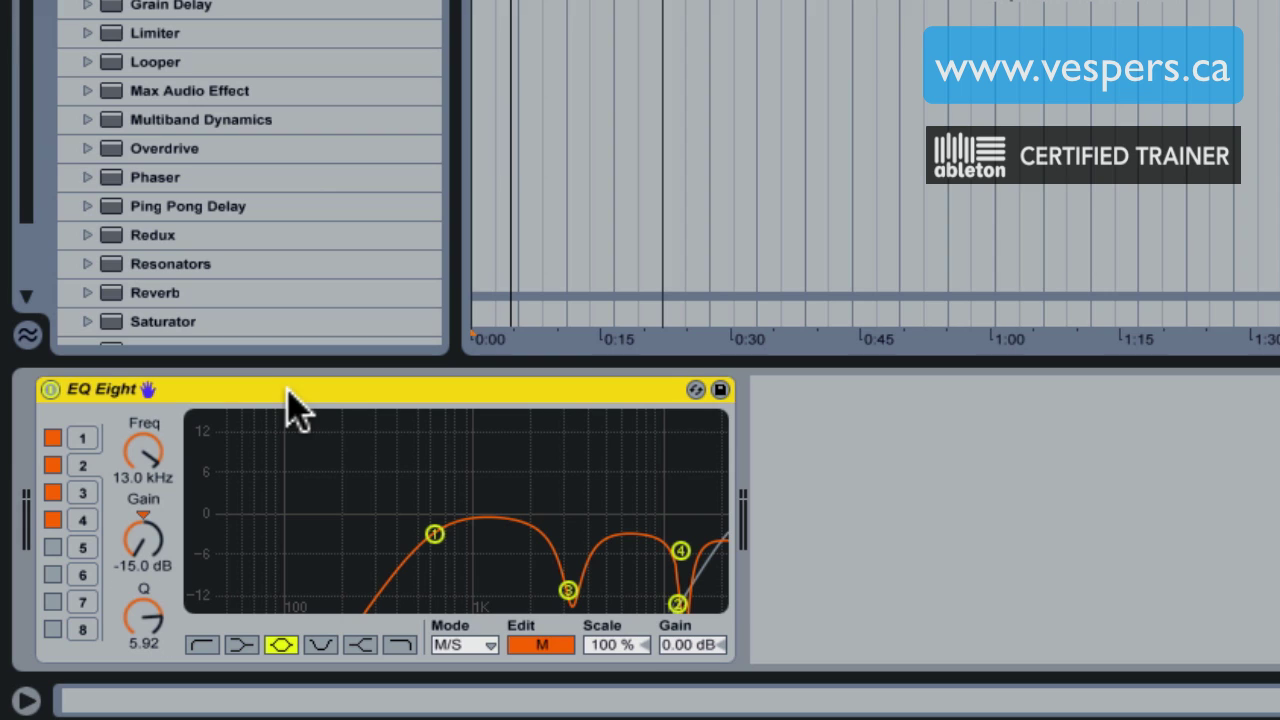